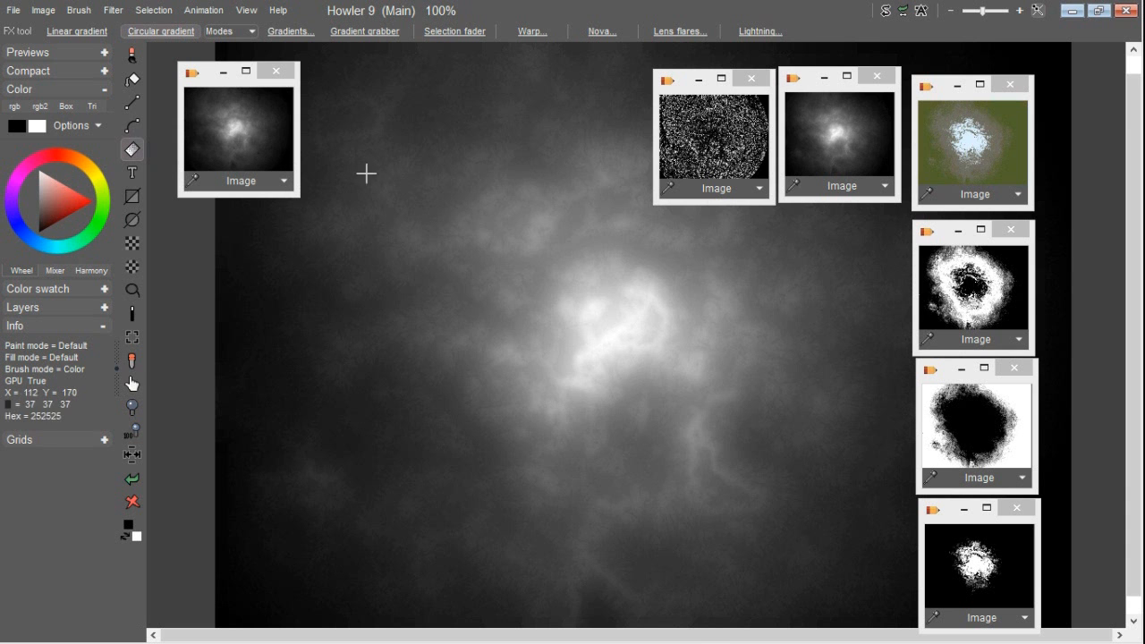
# Step: Look through the stored terrain images: the flow-line texture, the three black-and-white masks, the colour map and the grayscale height map
pyautogui.click(742, 156)
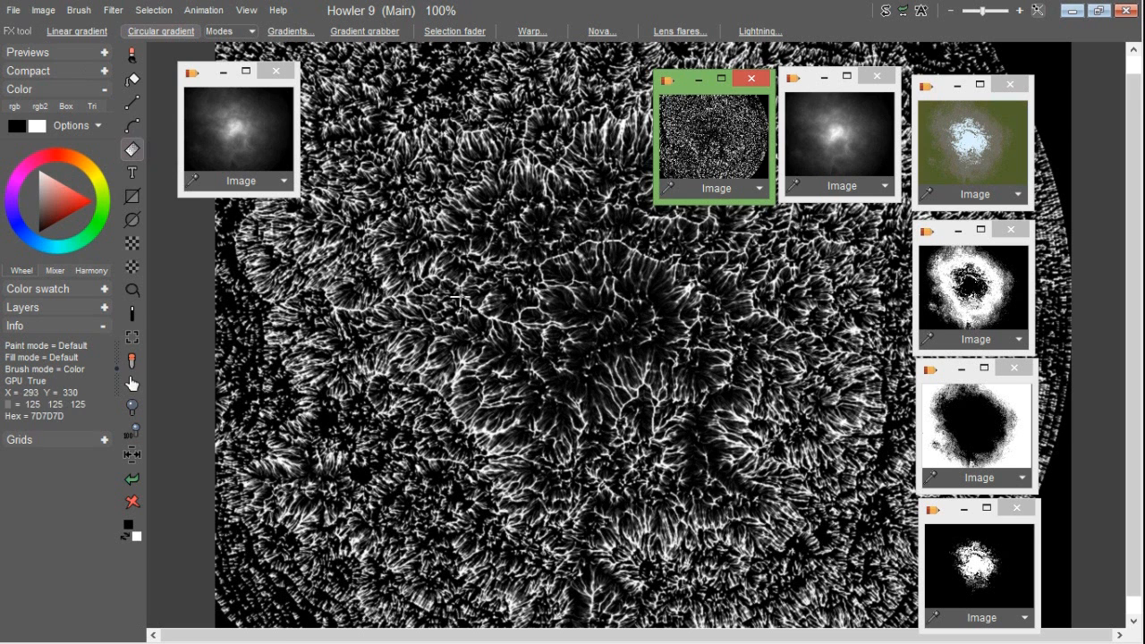
pyautogui.click(975, 452)
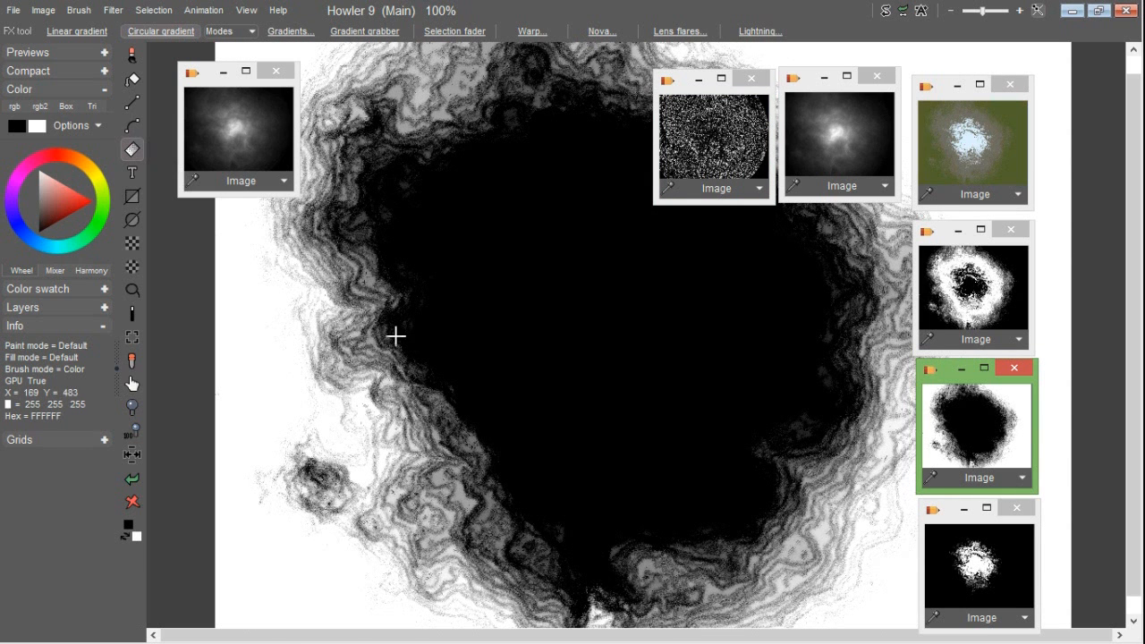
pyautogui.click(1025, 587)
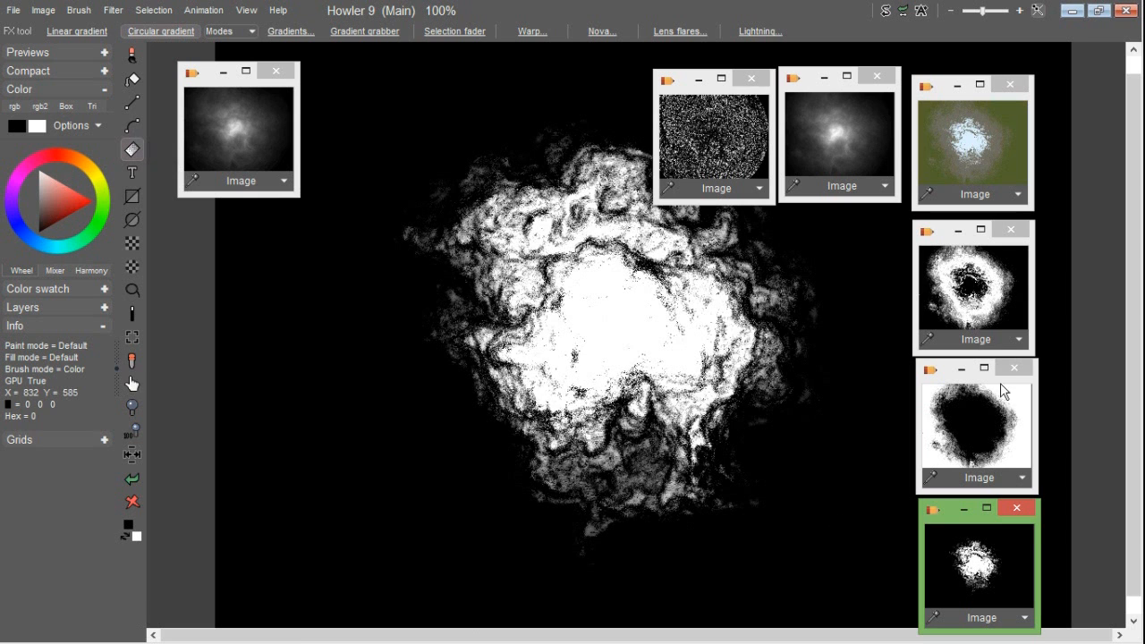
pyautogui.click(989, 323)
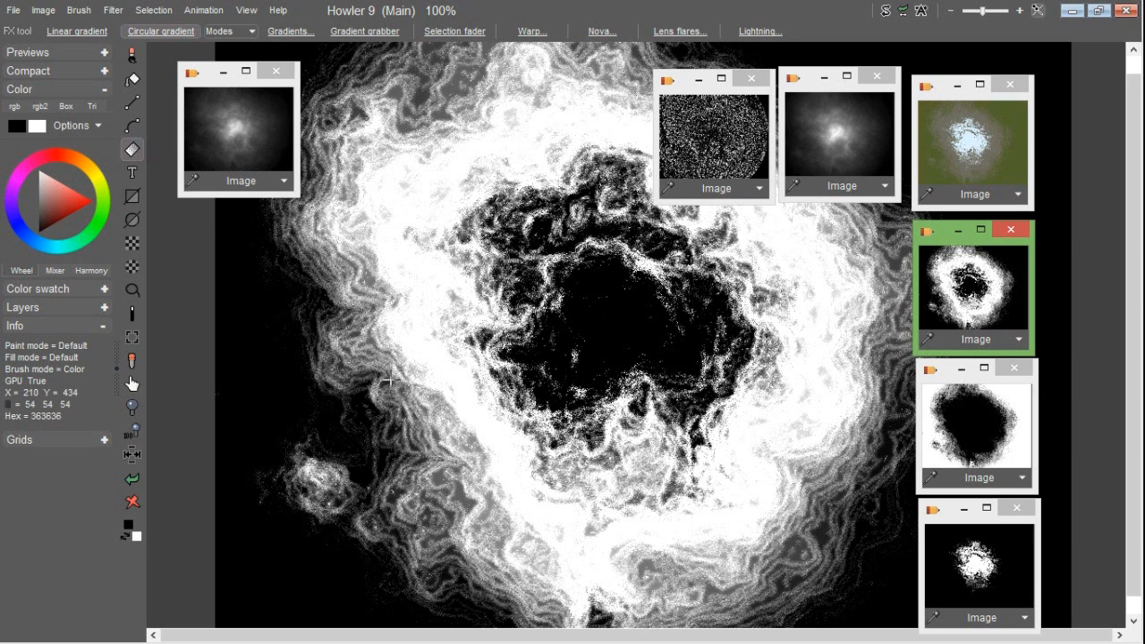
pyautogui.click(1009, 172)
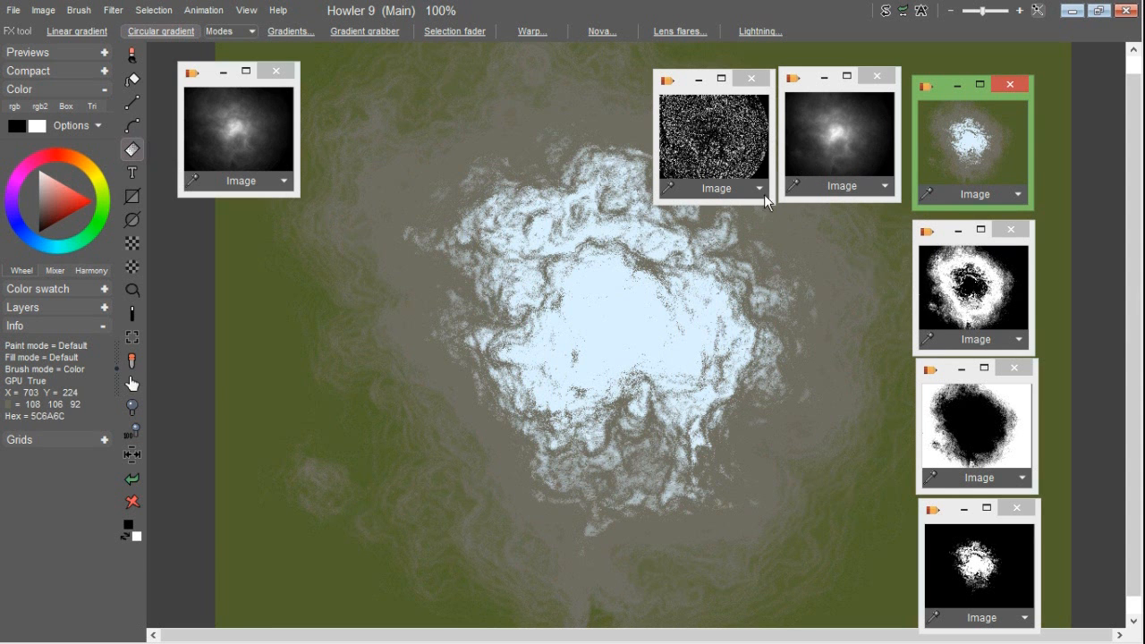
pyautogui.click(835, 167)
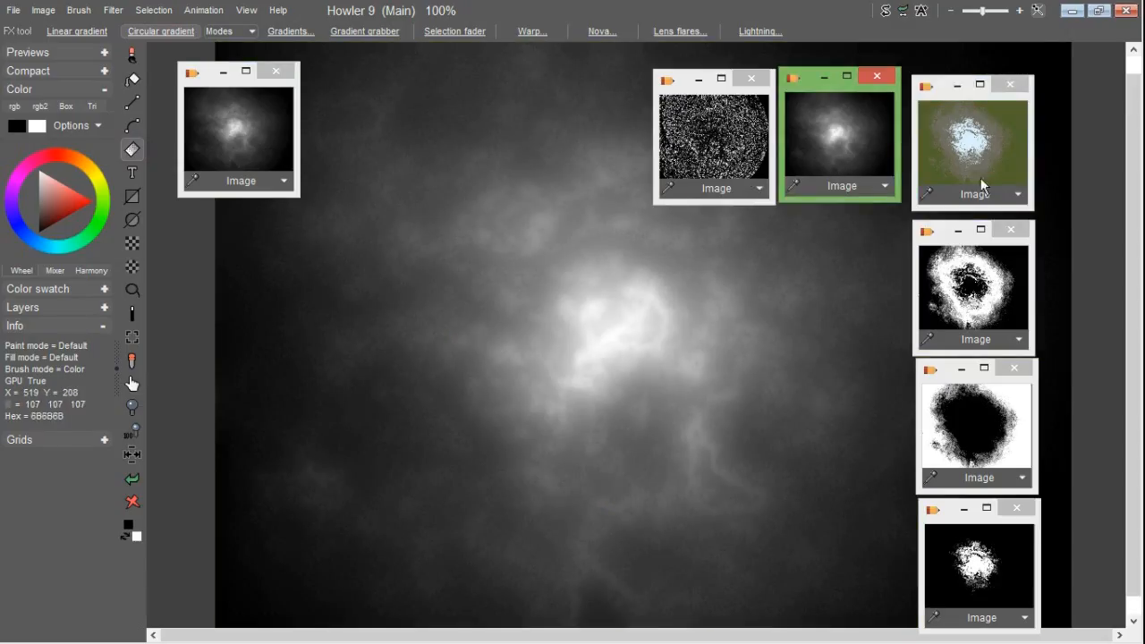
# Step: Switch to LightWave Layout and show the object properties of the ForTutorial terrain
pyautogui.click(1075, 13)
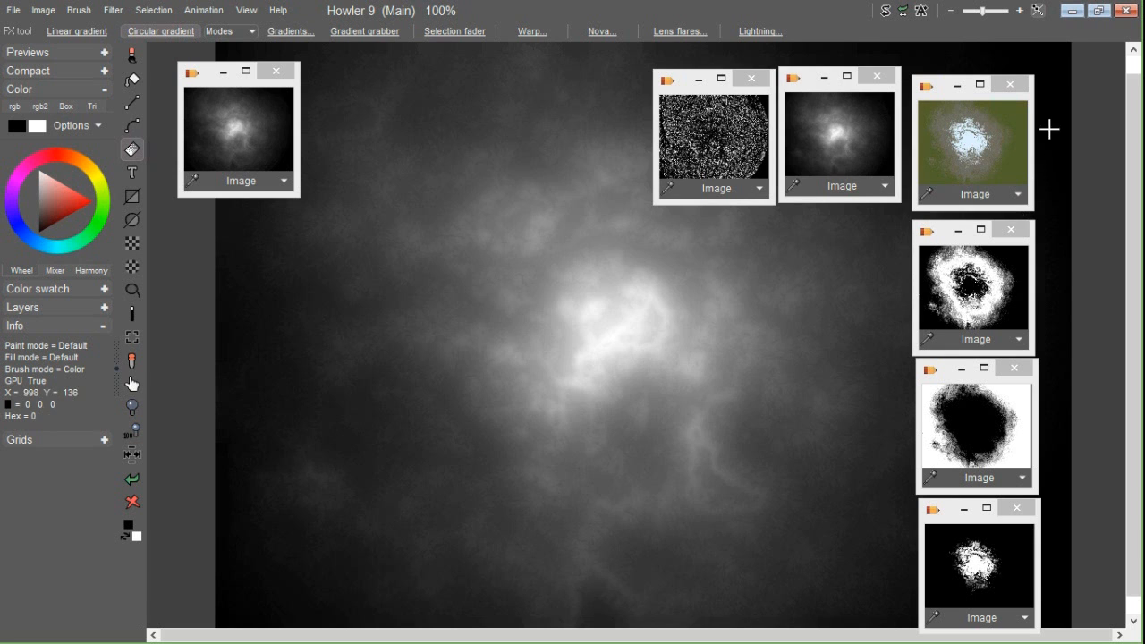
pyautogui.click(1072, 10)
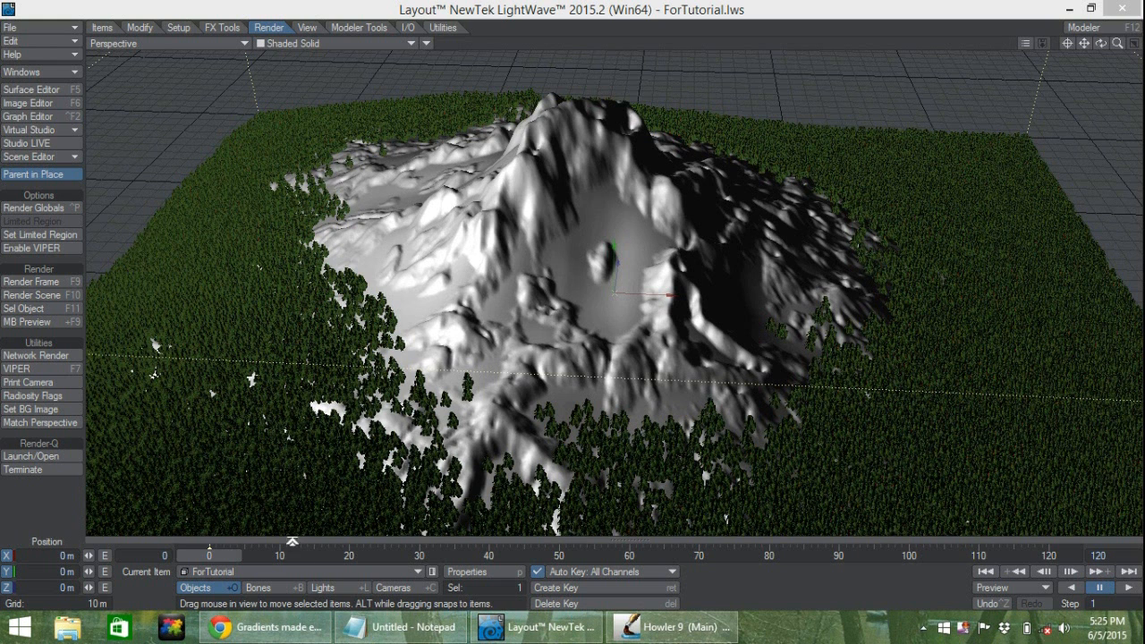
pyautogui.click(307, 574)
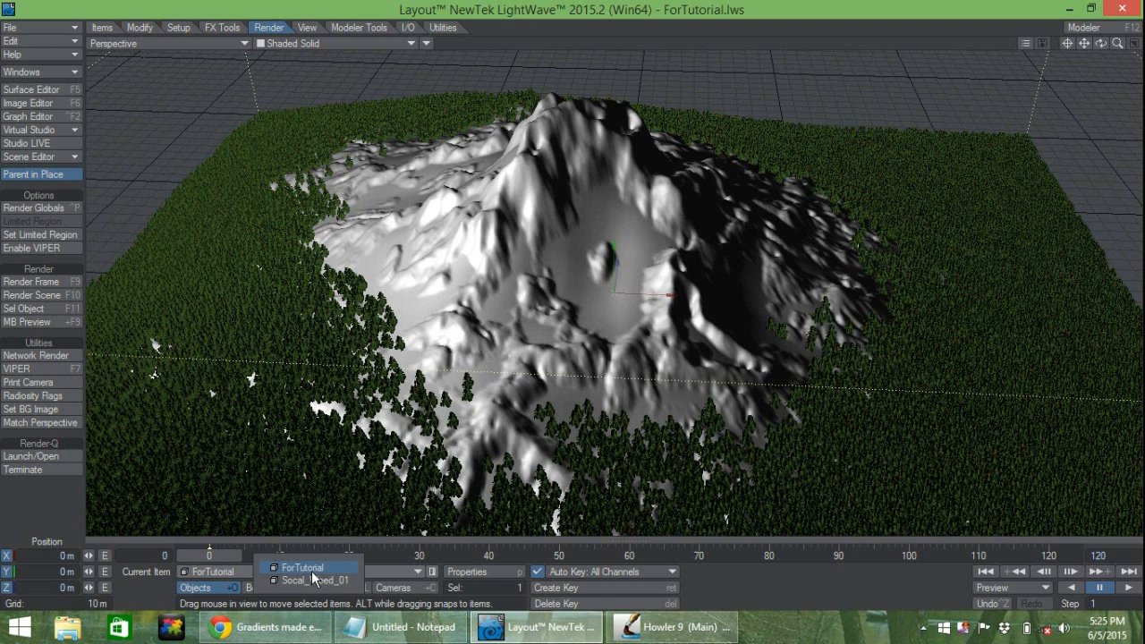
pyautogui.click(317, 583)
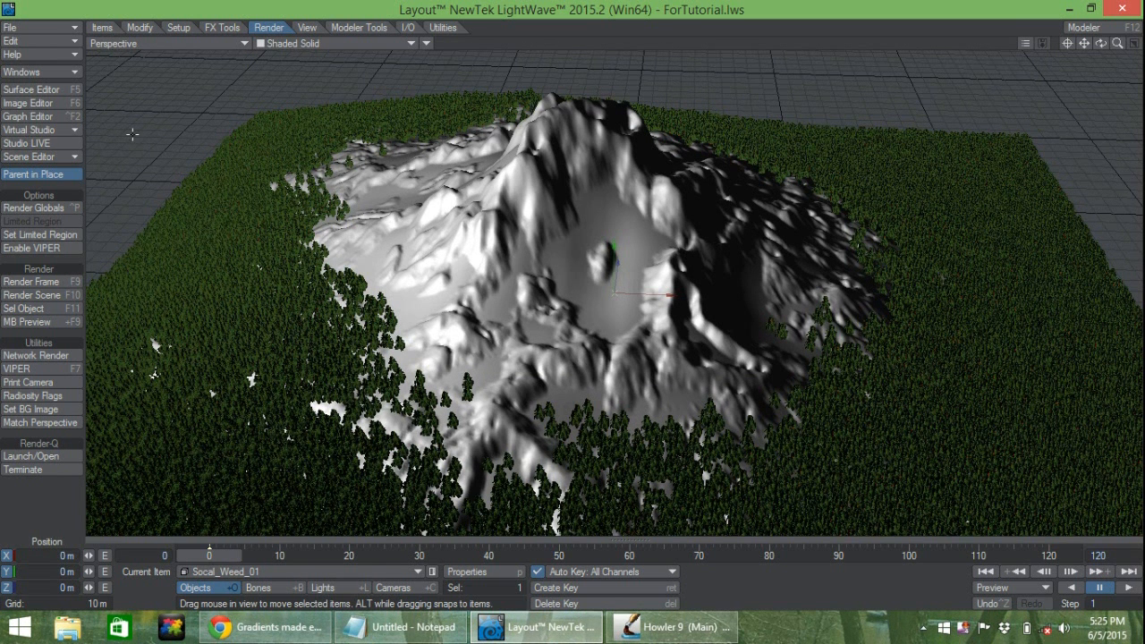
pyautogui.press('p')
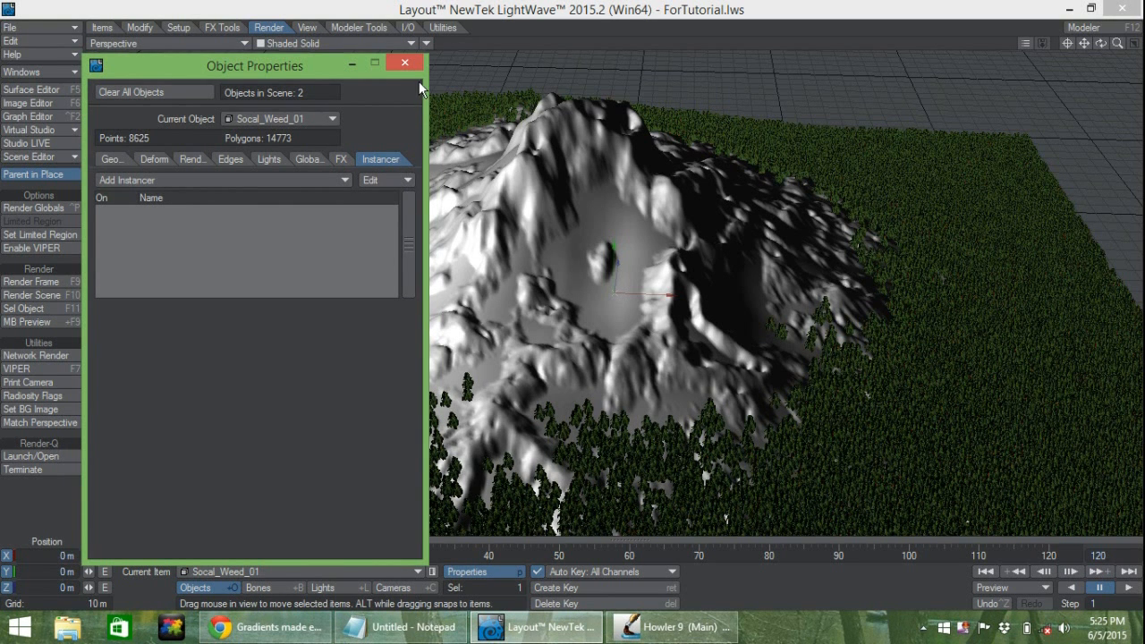
pyautogui.click(248, 571)
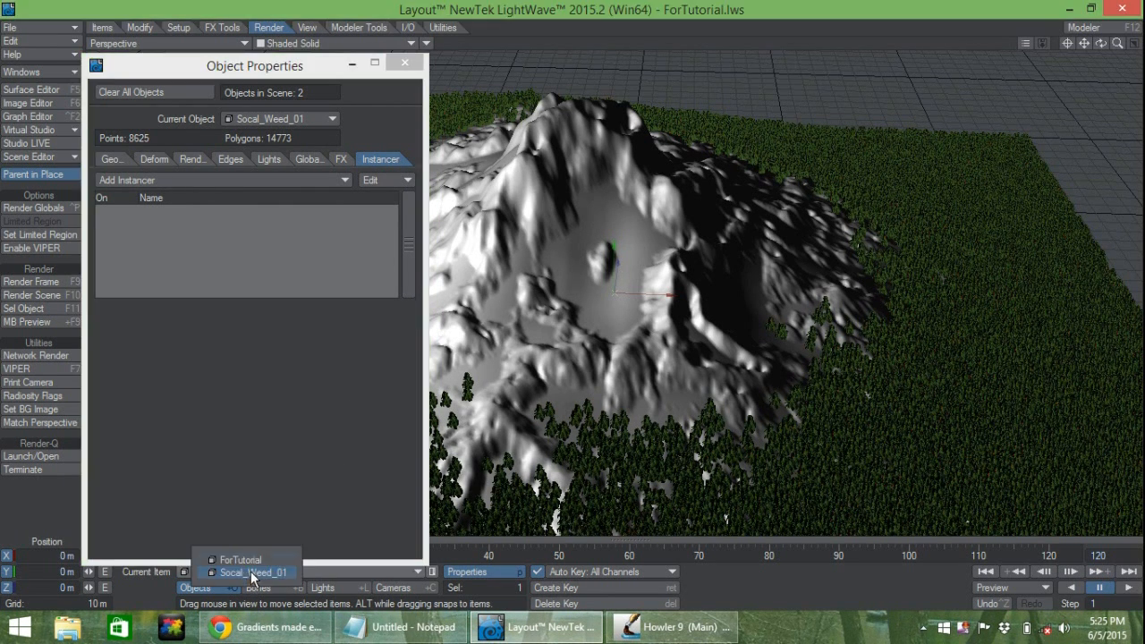
pyautogui.click(260, 552)
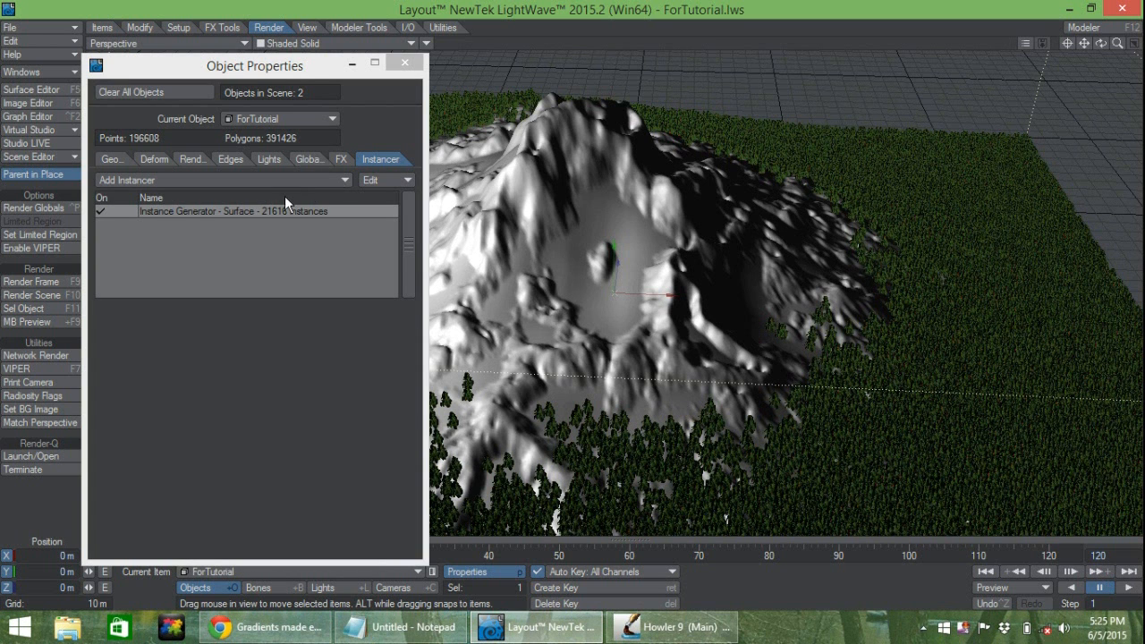
# Step: Disable the existing surface instance generator on ForTutorial and remove it
pyautogui.click(103, 211)
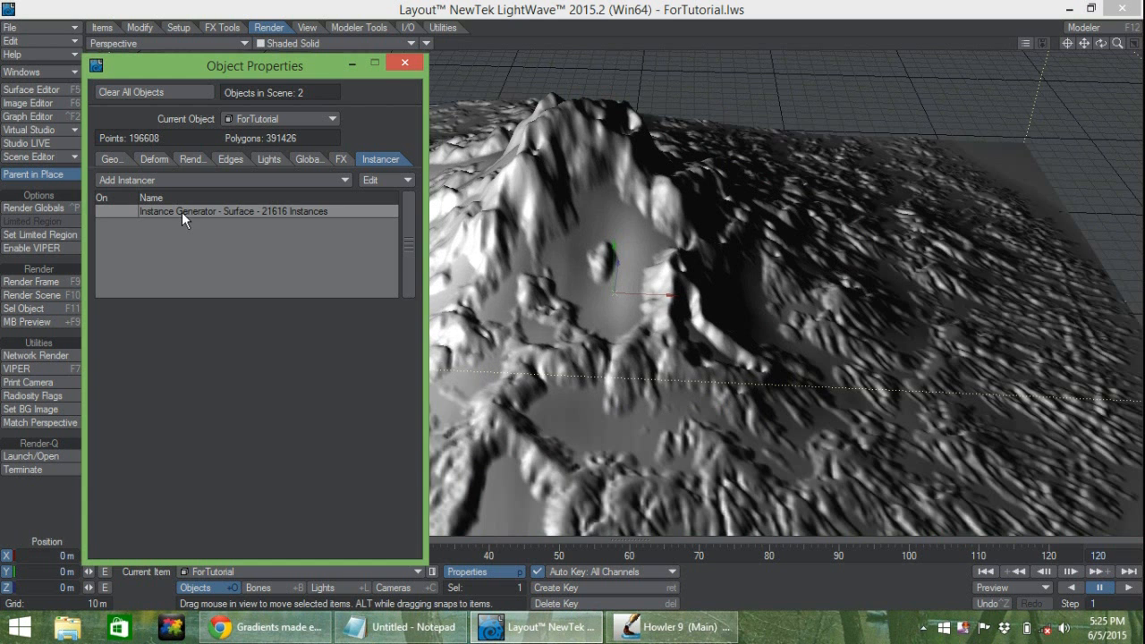
pyautogui.rightClick(179, 211)
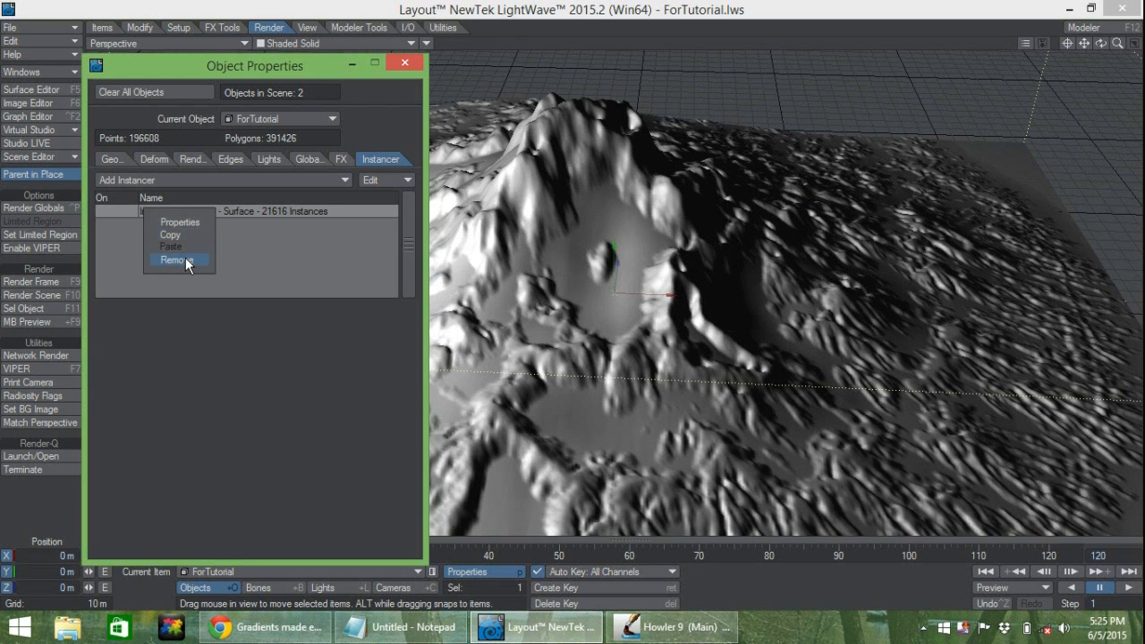
pyautogui.click(176, 259)
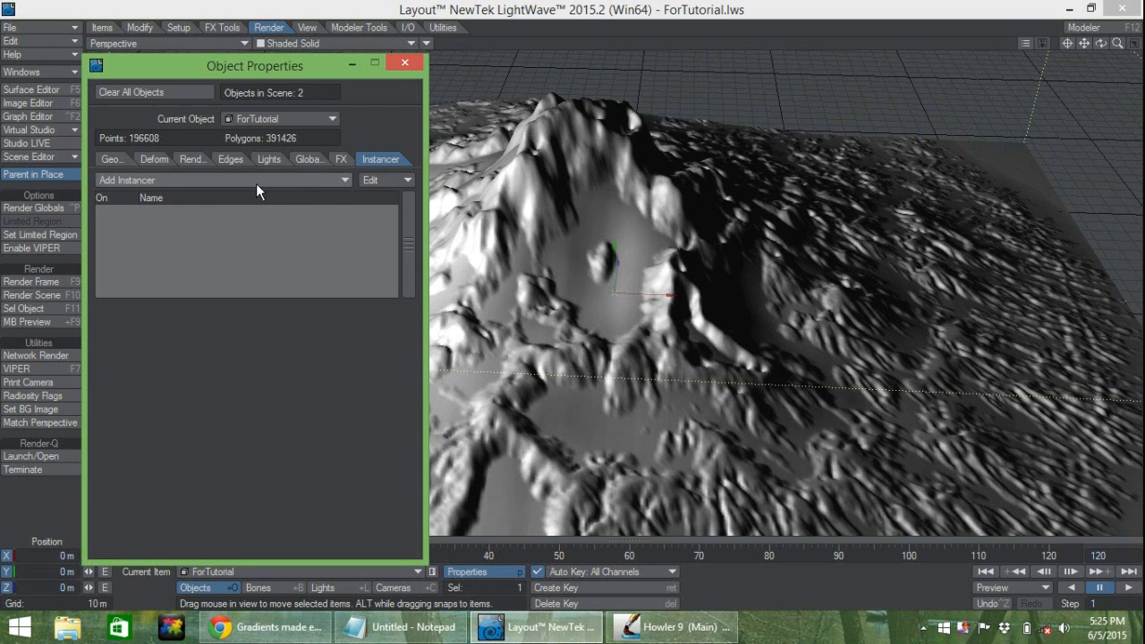
# Step: Add a new Instance Generator to ForTutorial with Socal_Weed_01 as the object it instances
pyautogui.click(256, 181)
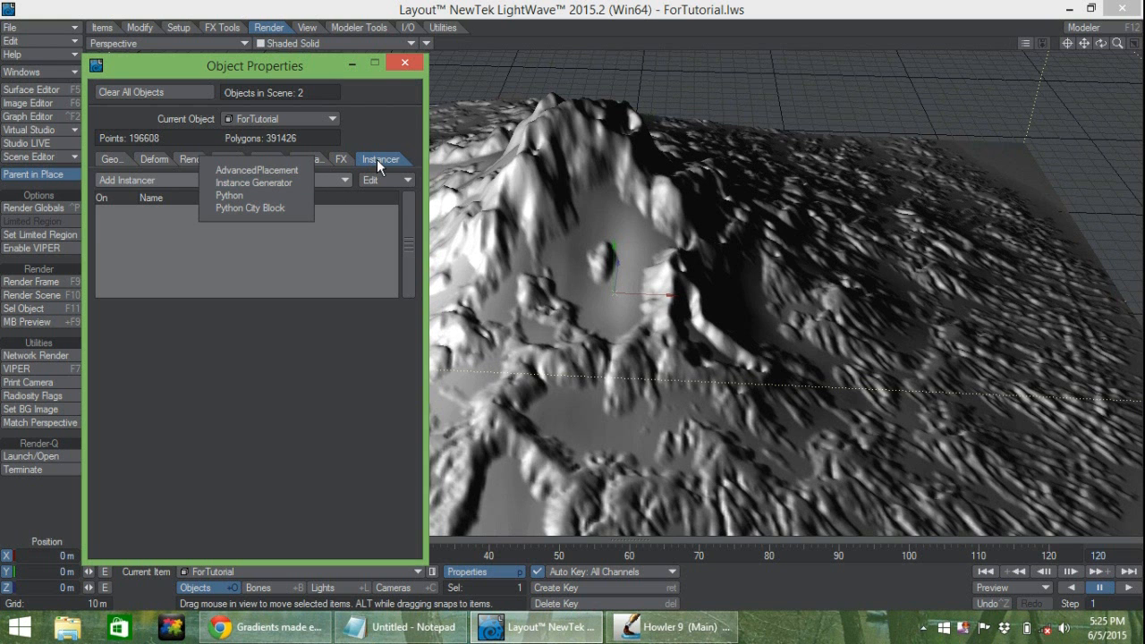
pyautogui.click(276, 183)
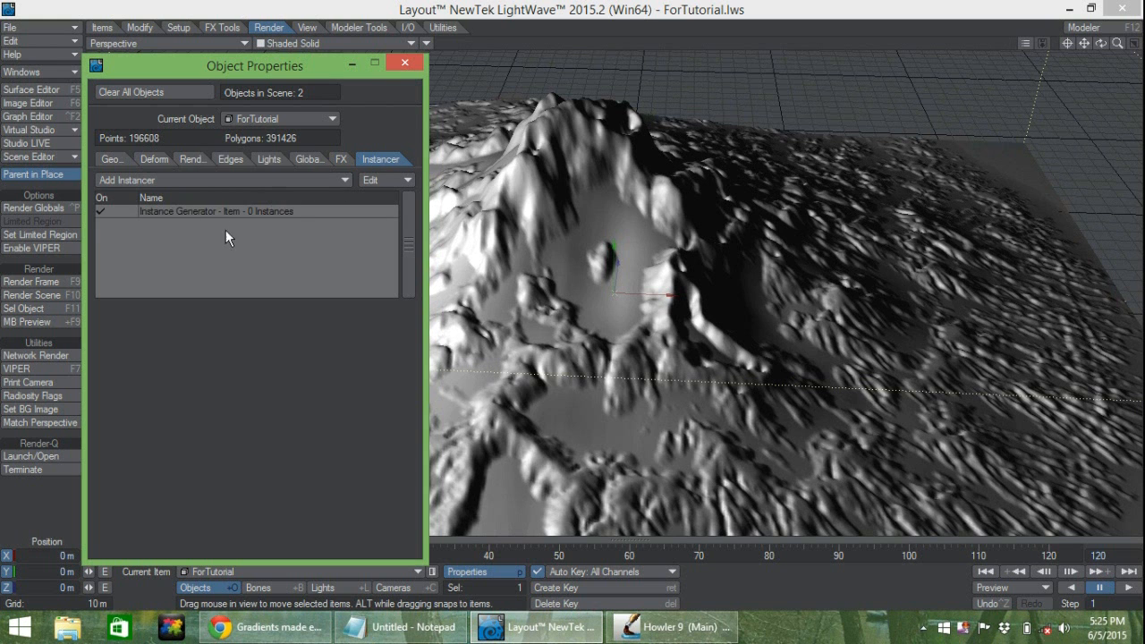
pyautogui.doubleClick(215, 211)
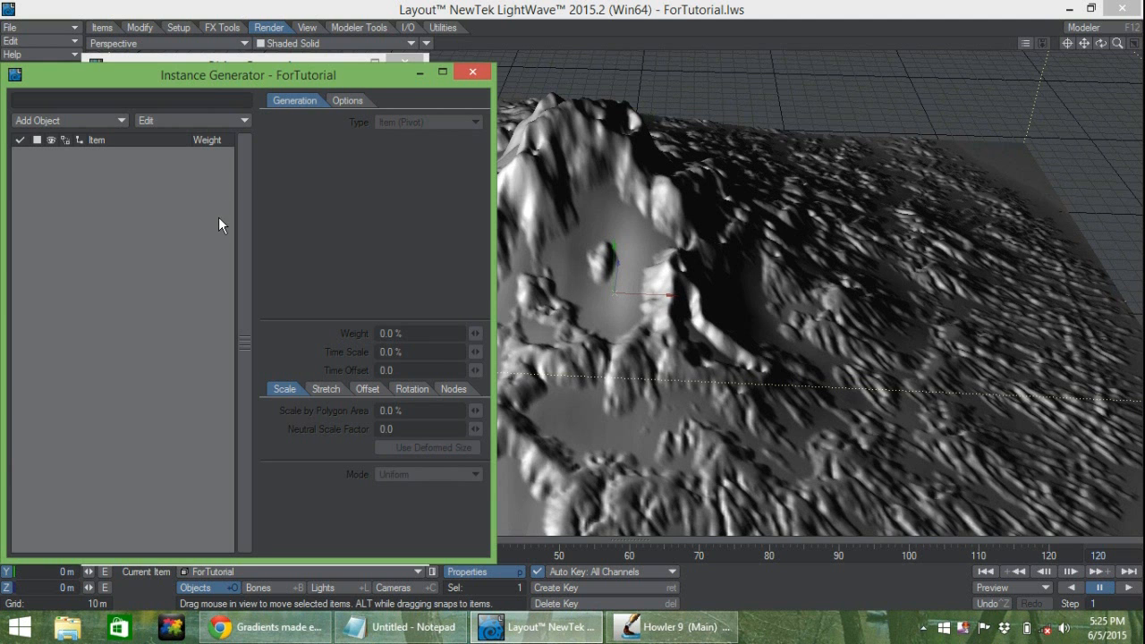
pyautogui.moveTo(234, 79); pyautogui.dragTo(299, 101)
pyautogui.click(166, 141)
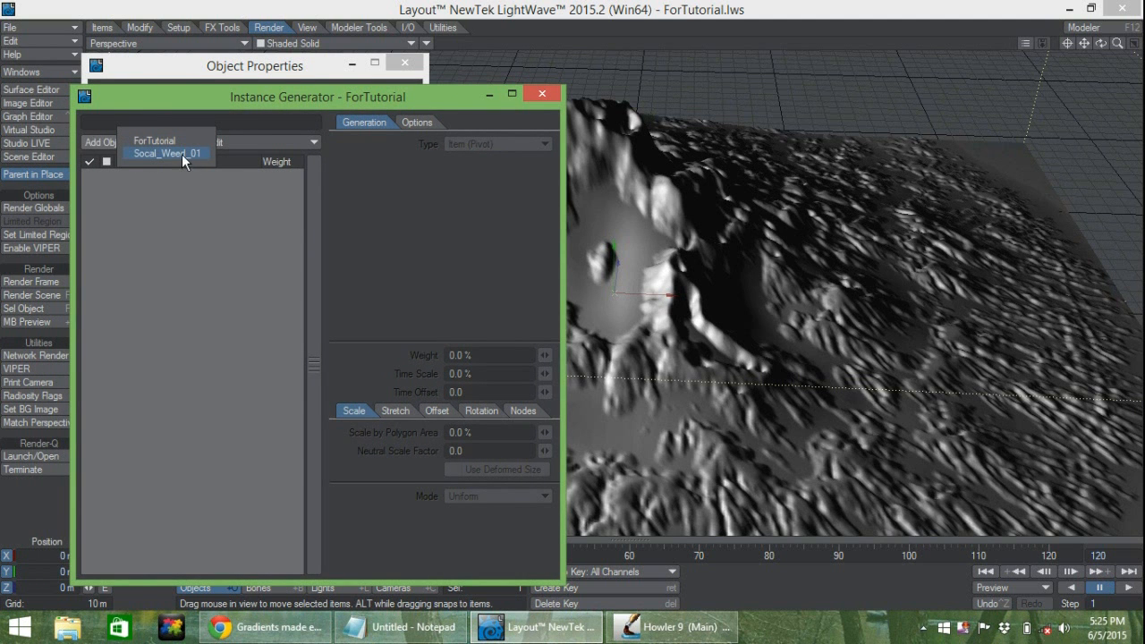
pyautogui.click(182, 154)
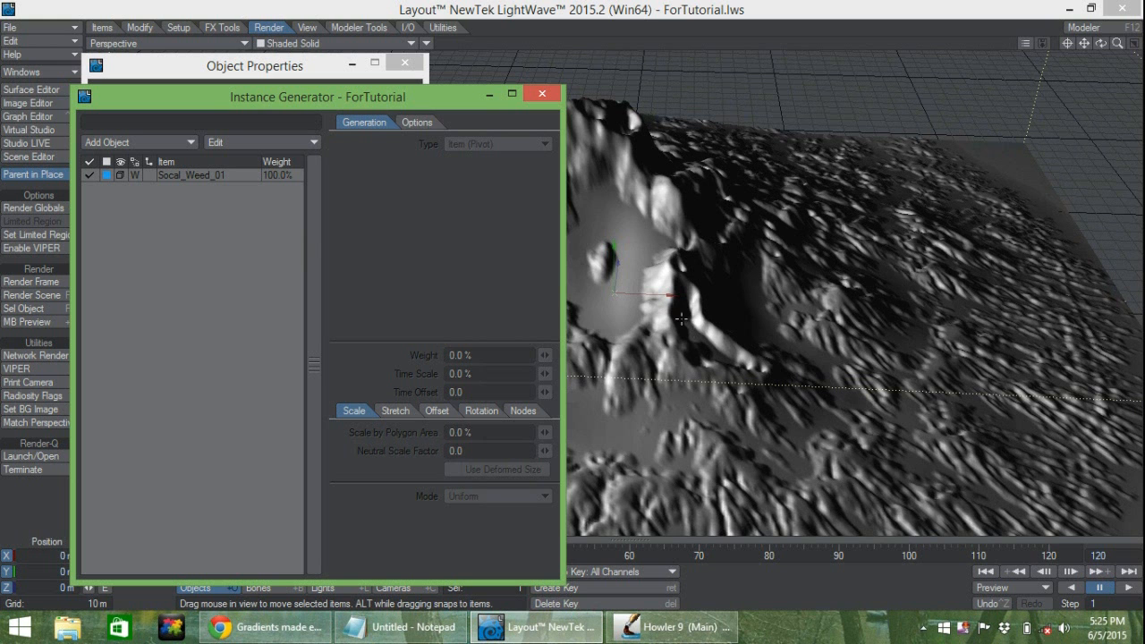
pyautogui.moveTo(369, 106); pyautogui.dragTo(314, 109)
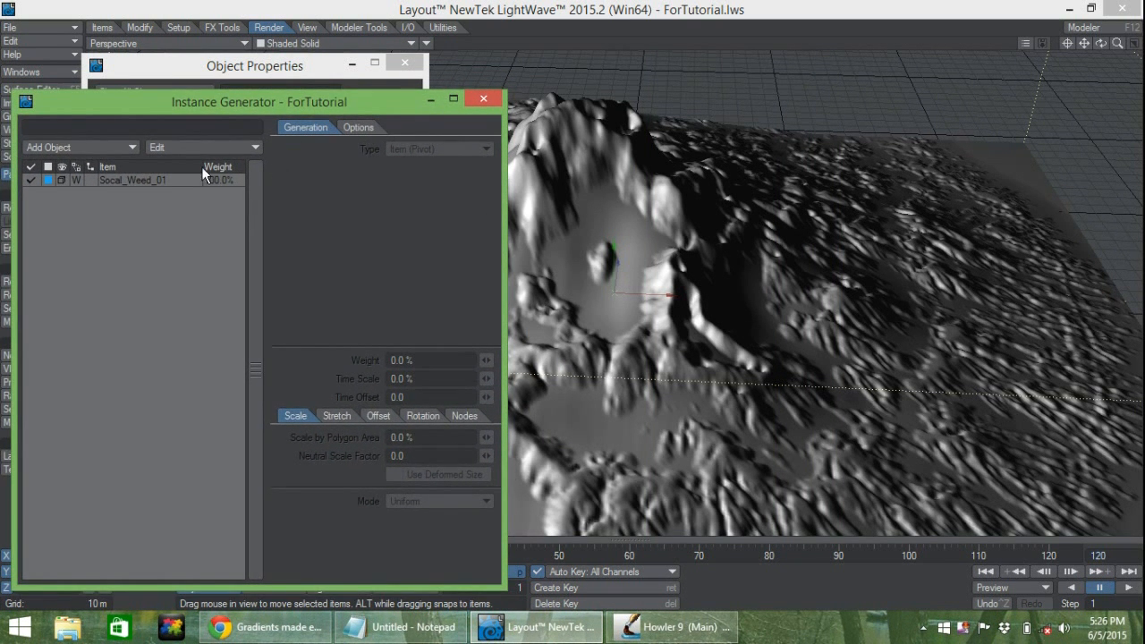
# Step: Distribute Socal_Weed_01 by the Surface generation type with 100 instances
pyautogui.click(143, 182)
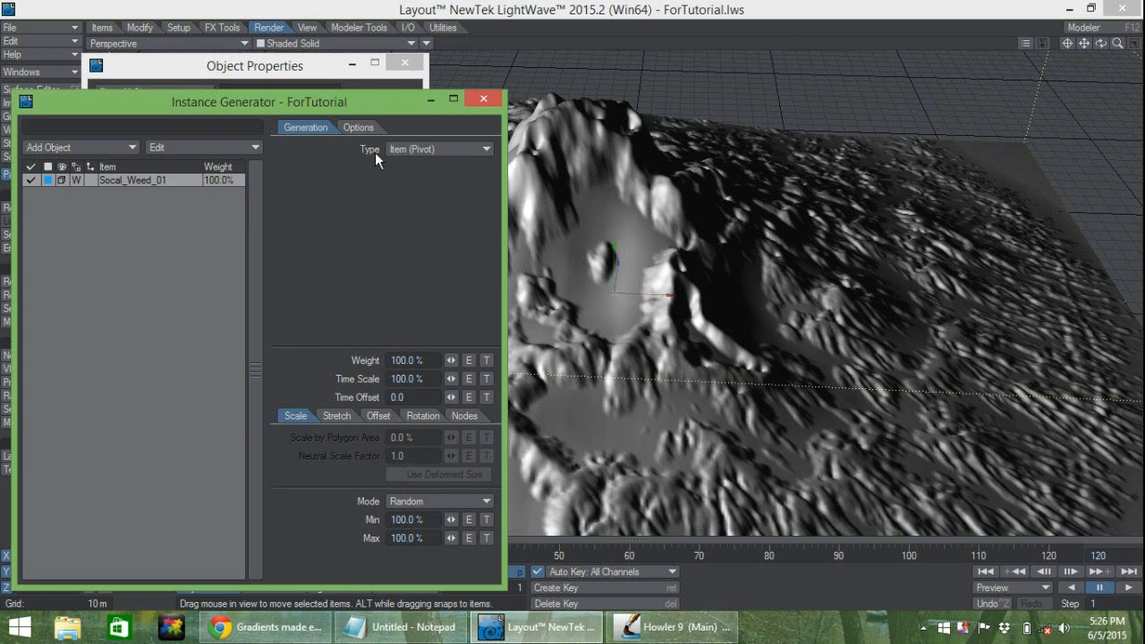
pyautogui.click(398, 149)
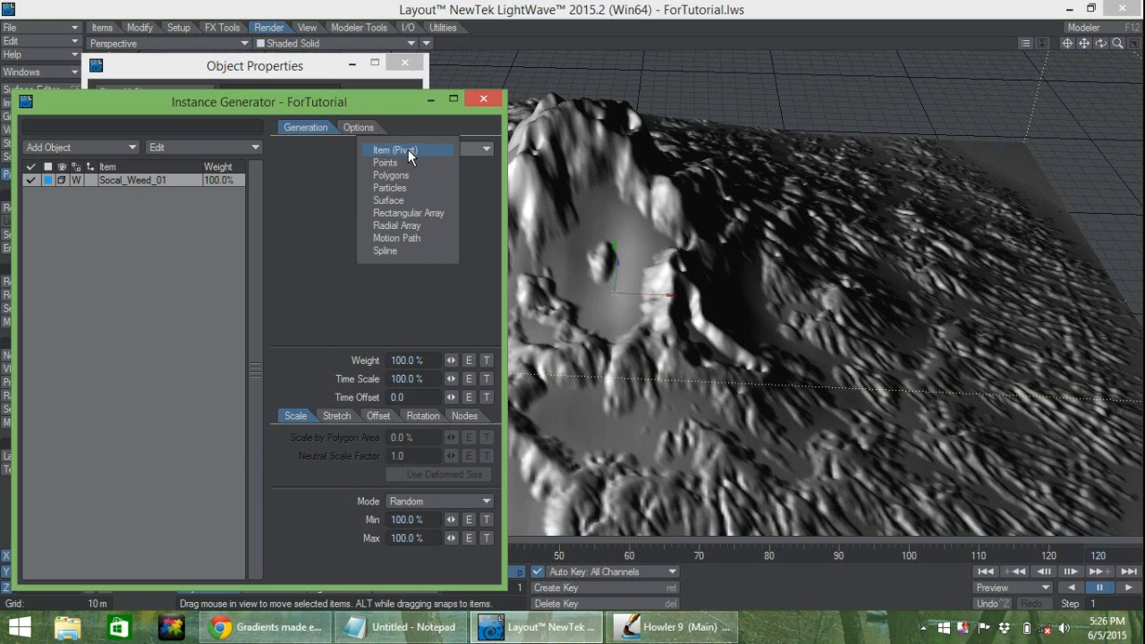
pyautogui.click(404, 200)
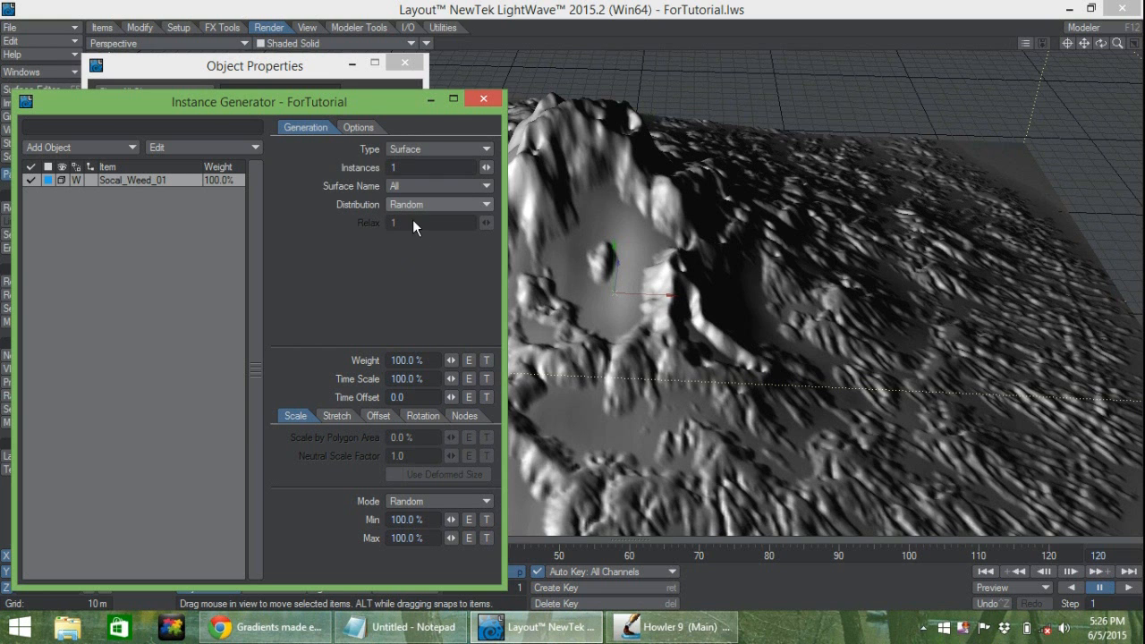
pyautogui.click(419, 171)
pyautogui.write('00')
pyautogui.press('Tab')
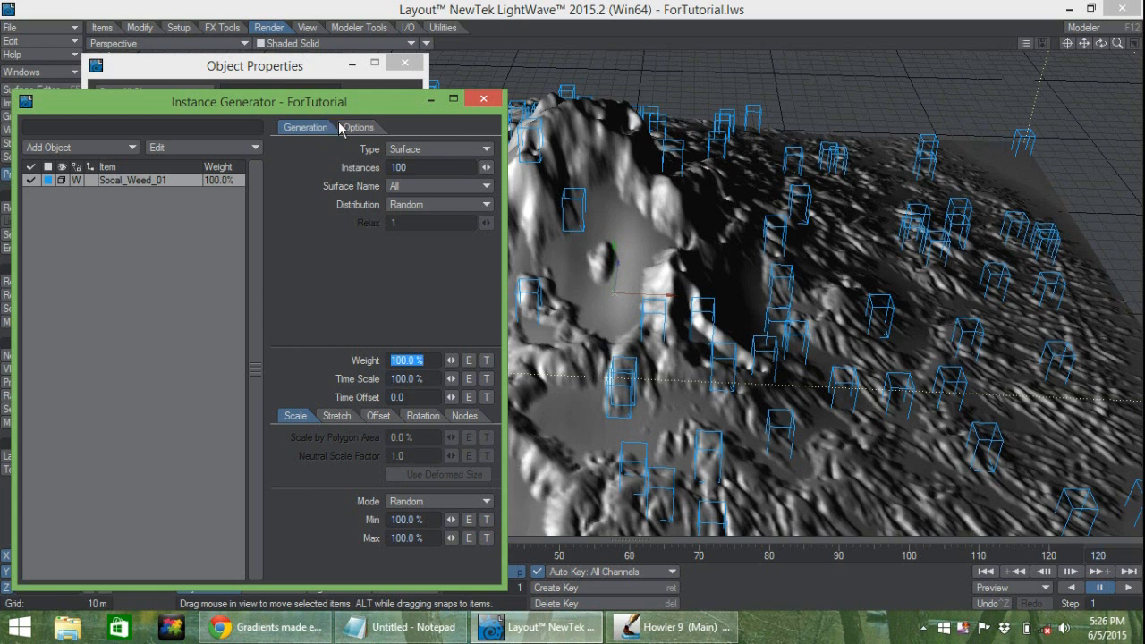
# Step: Try 10000 instances of the weed on the terrain surface and return the count to 100
pyautogui.moveTo(333, 109); pyautogui.dragTo(277, 74)
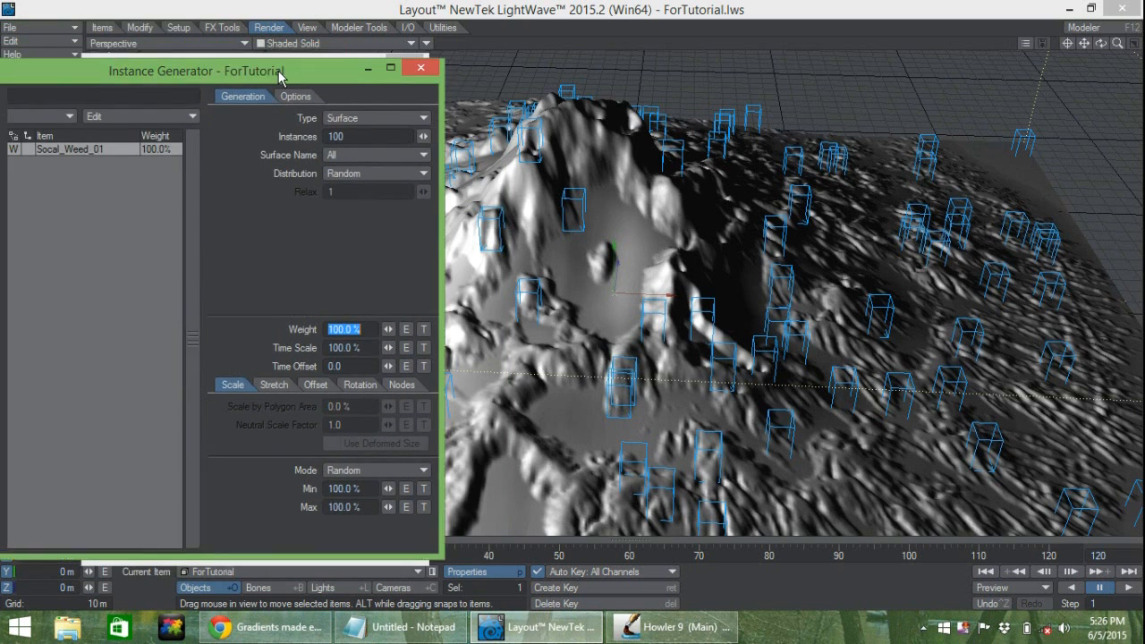
pyautogui.moveTo(1100, 43); pyautogui.dragTo(1077, 51)
pyautogui.click(382, 126)
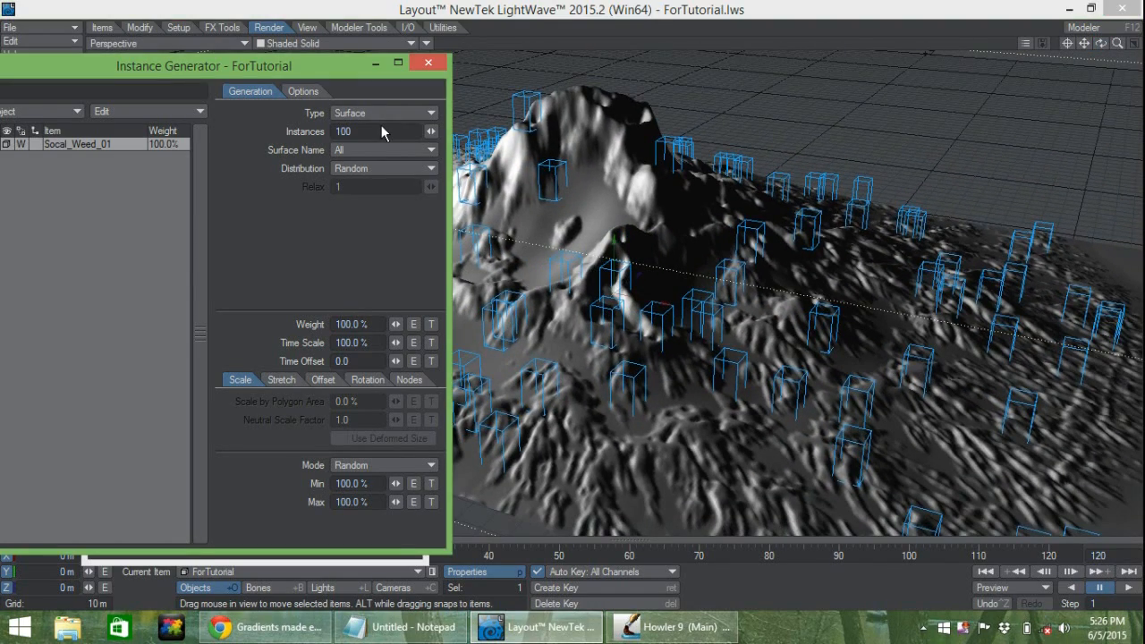
pyautogui.write('00')
pyautogui.press('Tab')
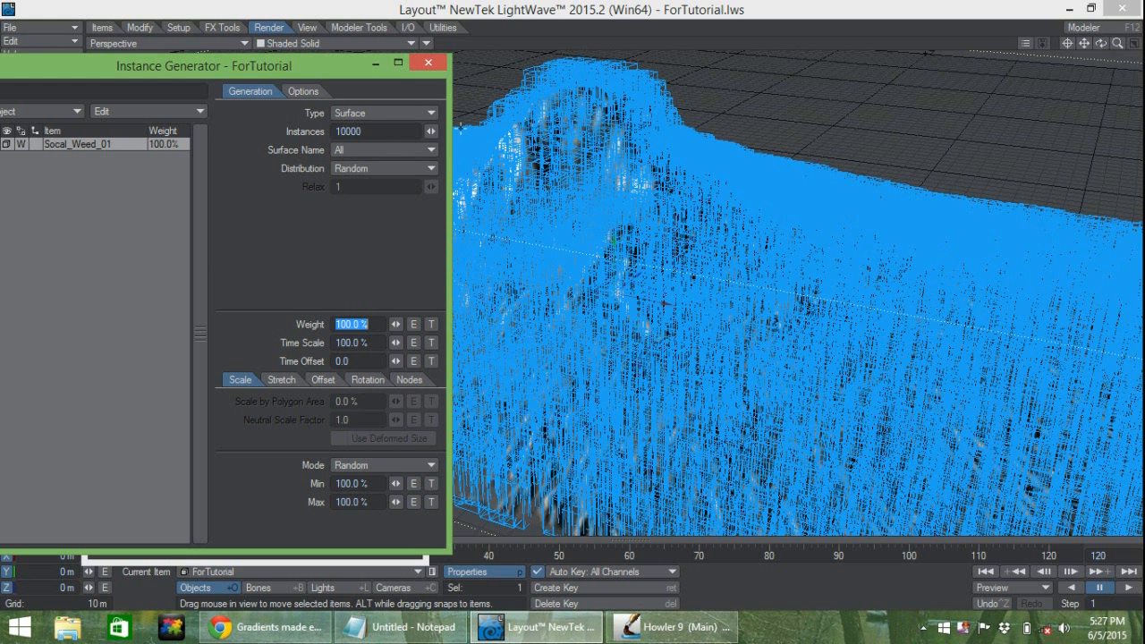
pyautogui.click(341, 130)
pyautogui.write('100')
pyautogui.press('Tab')
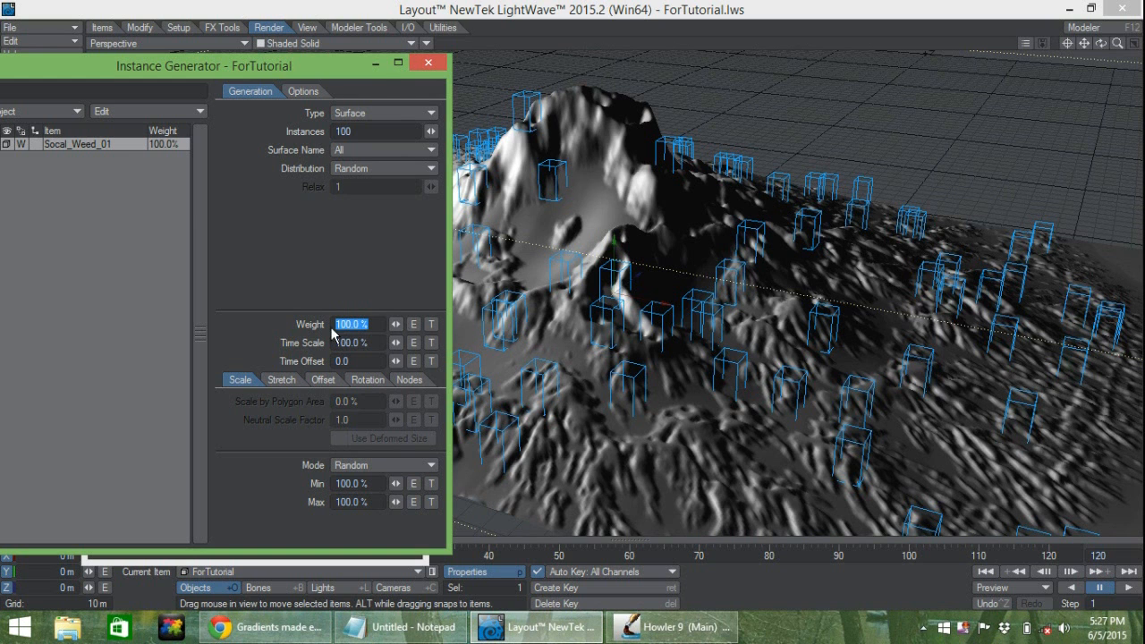
# Step: Texture the instance weight with a Gradient layer that uses Slope as its input parameter
pyautogui.click(431, 324)
pyautogui.moveTo(399, 64); pyautogui.dragTo(330, 49)
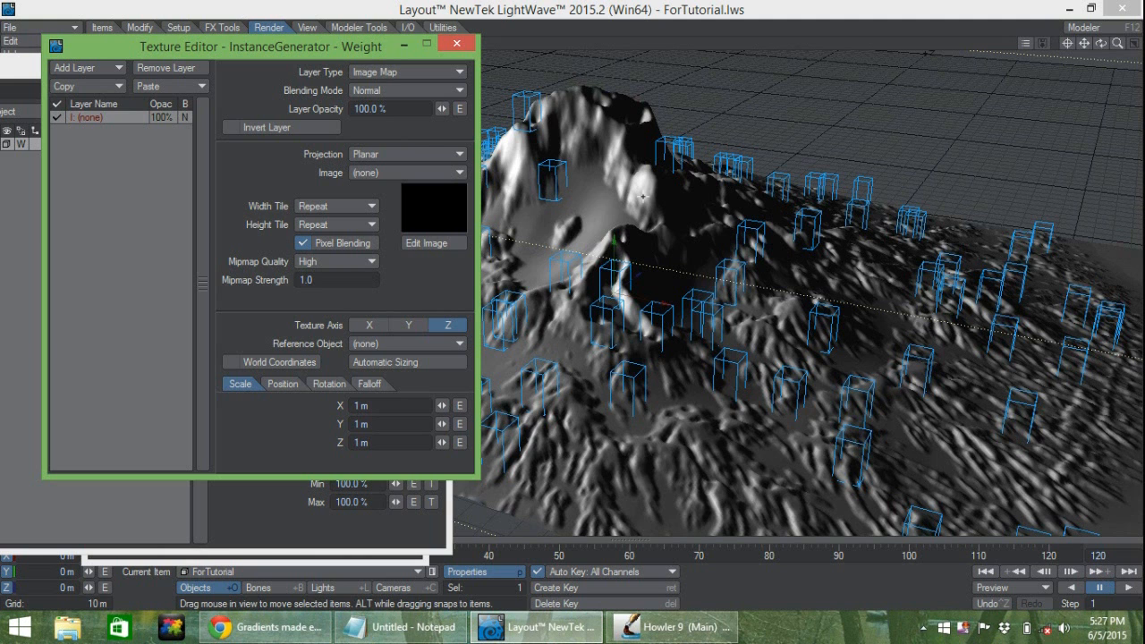
pyautogui.click(407, 72)
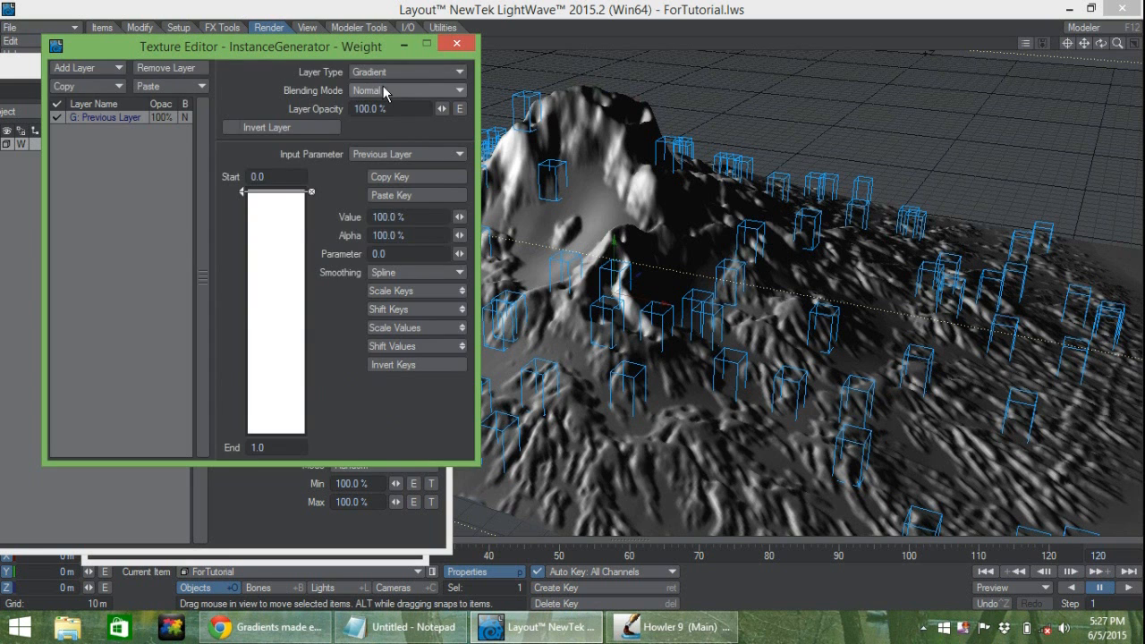
pyautogui.click(382, 154)
pyautogui.click(394, 162)
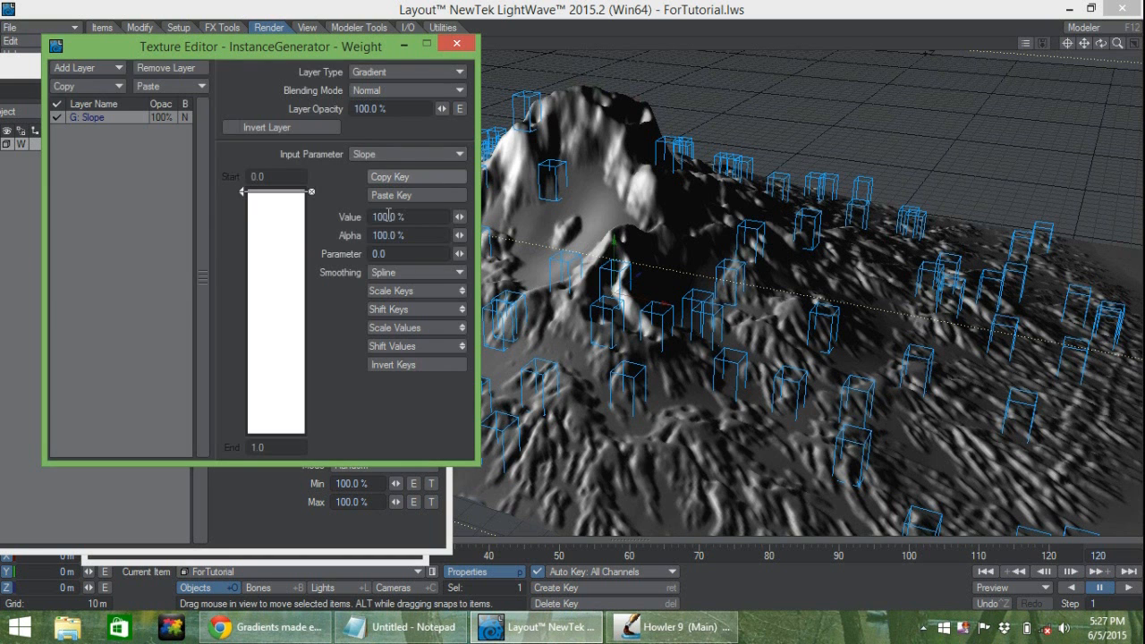
# Step: Add a key at about 0.54 on the slope gradient and set its value to 0%
pyautogui.click(286, 322)
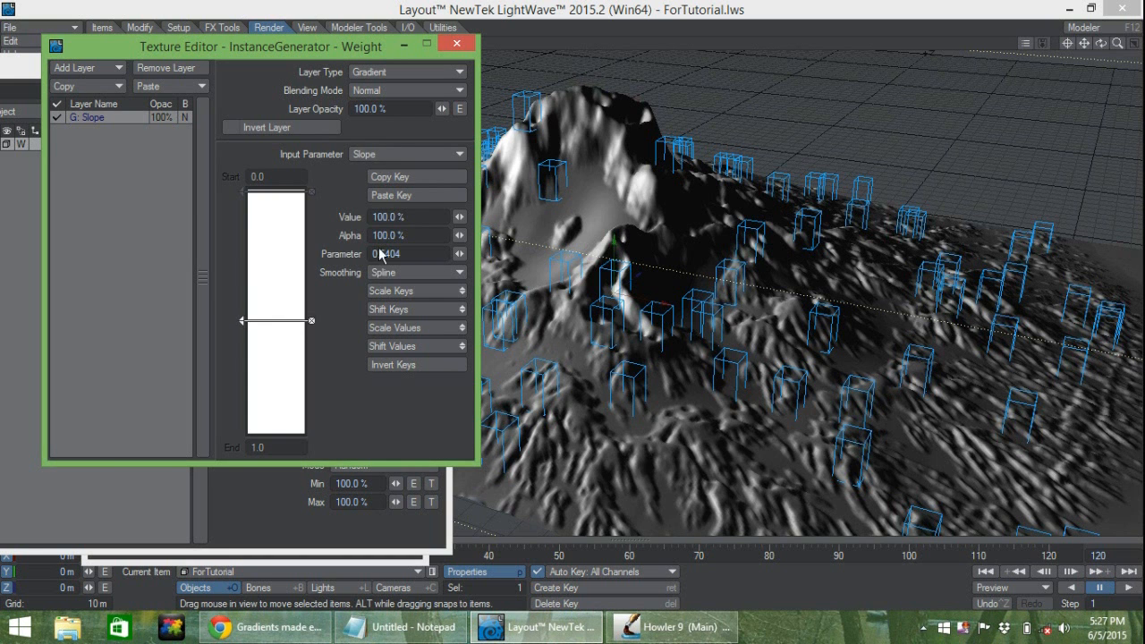
pyautogui.click(404, 218)
pyautogui.write('0')
pyautogui.press('Tab')
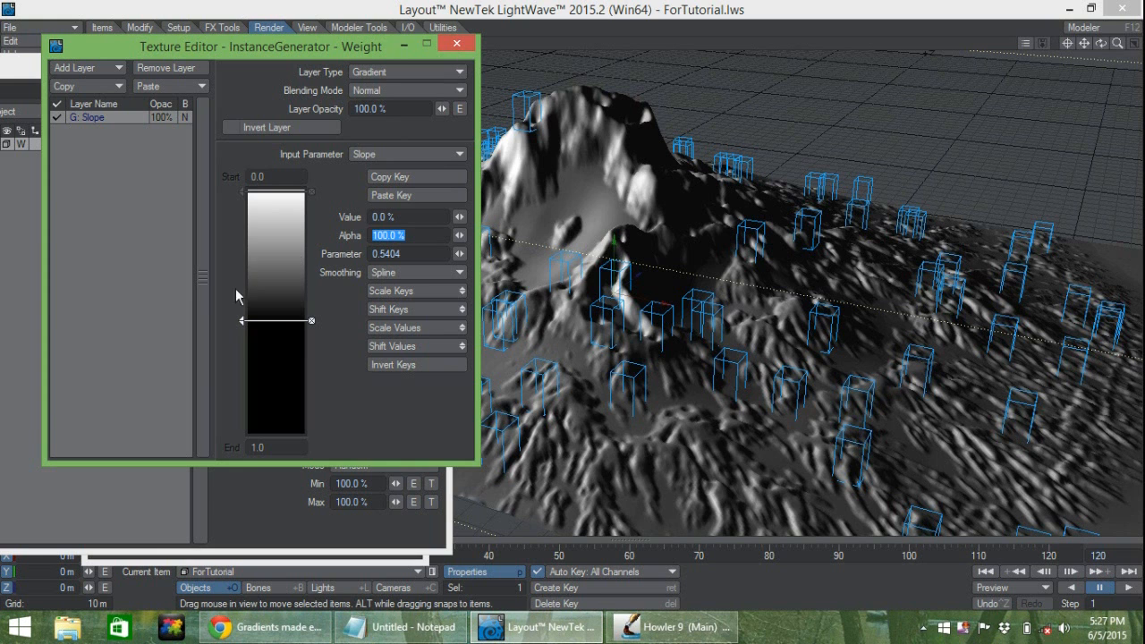
# Step: Move the 0% key of the slope gradient up to about 0.23 and close the weight texture
pyautogui.moveTo(242, 320); pyautogui.dragTo(243, 246)
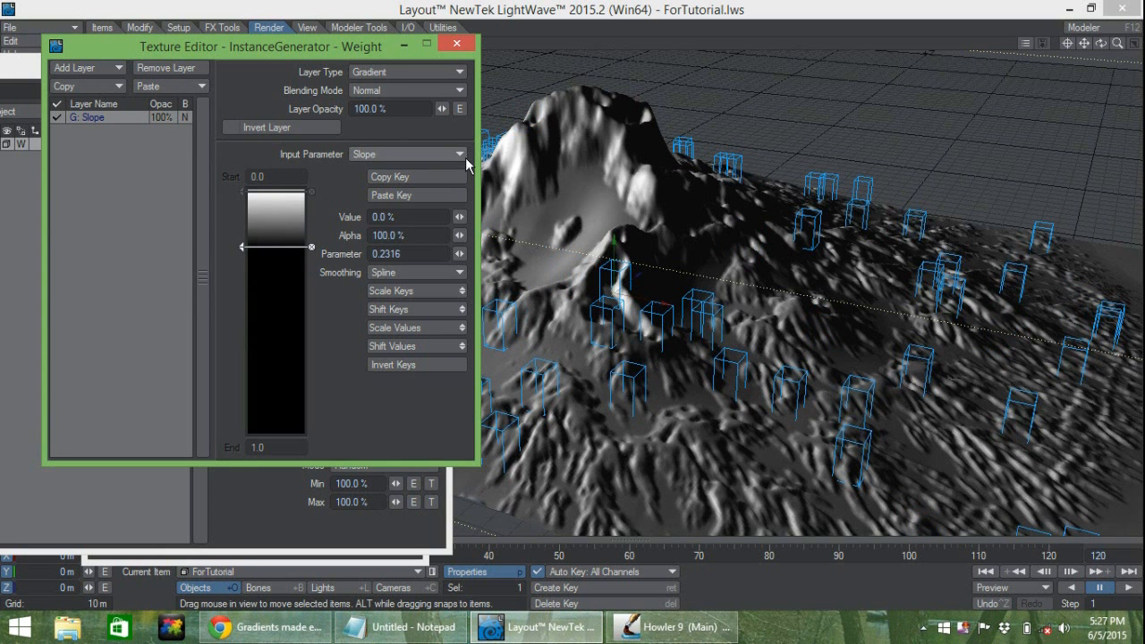
pyautogui.click(456, 44)
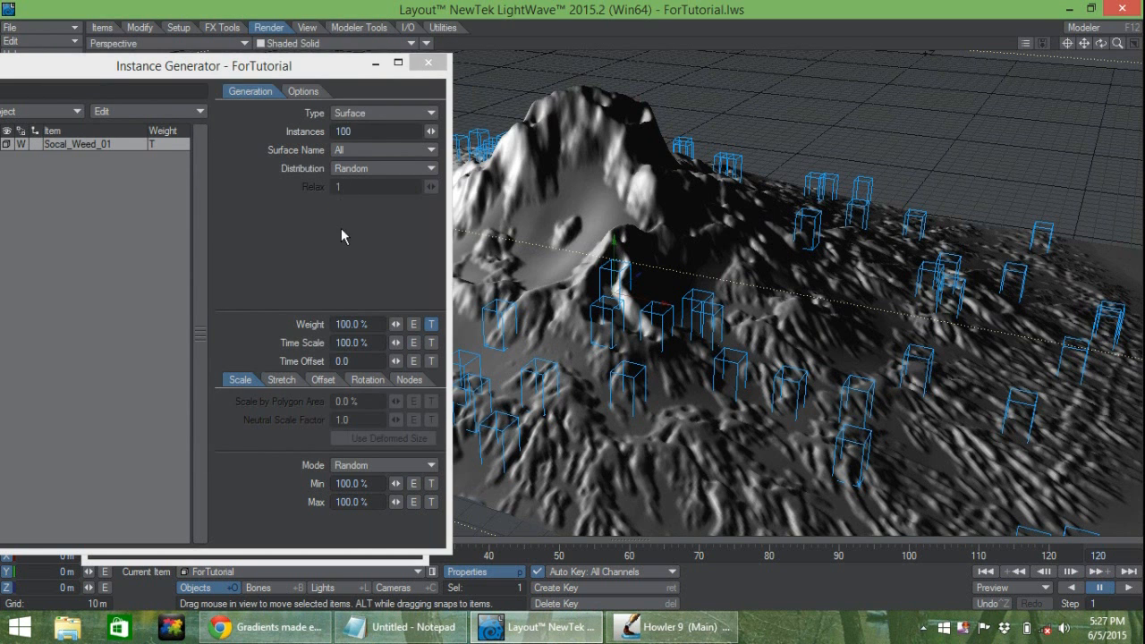
# Step: Set the number of weed instances on the terrain to 10000
pyautogui.click(365, 131)
pyautogui.write('00')
pyautogui.press('Tab')
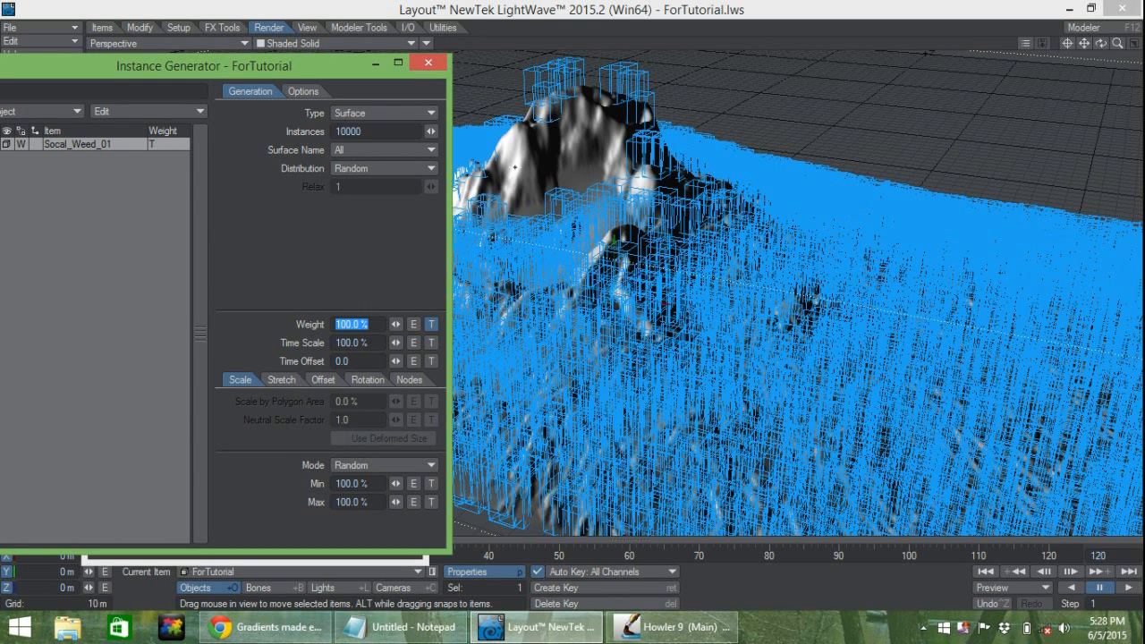
pyautogui.click(434, 325)
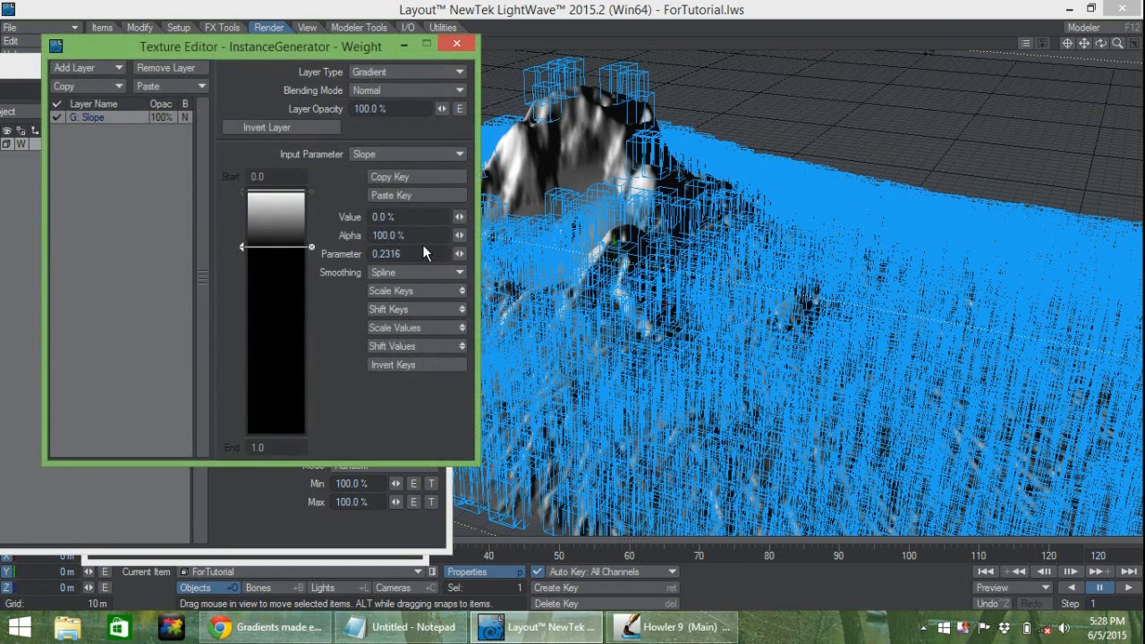
pyautogui.click(456, 44)
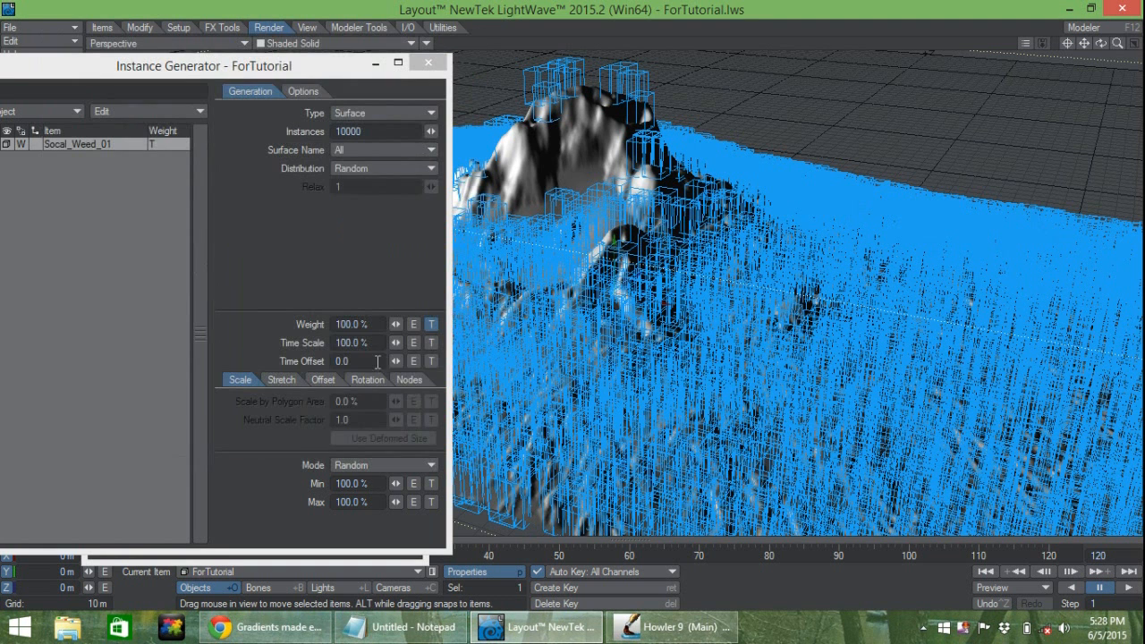
pyautogui.click(431, 323)
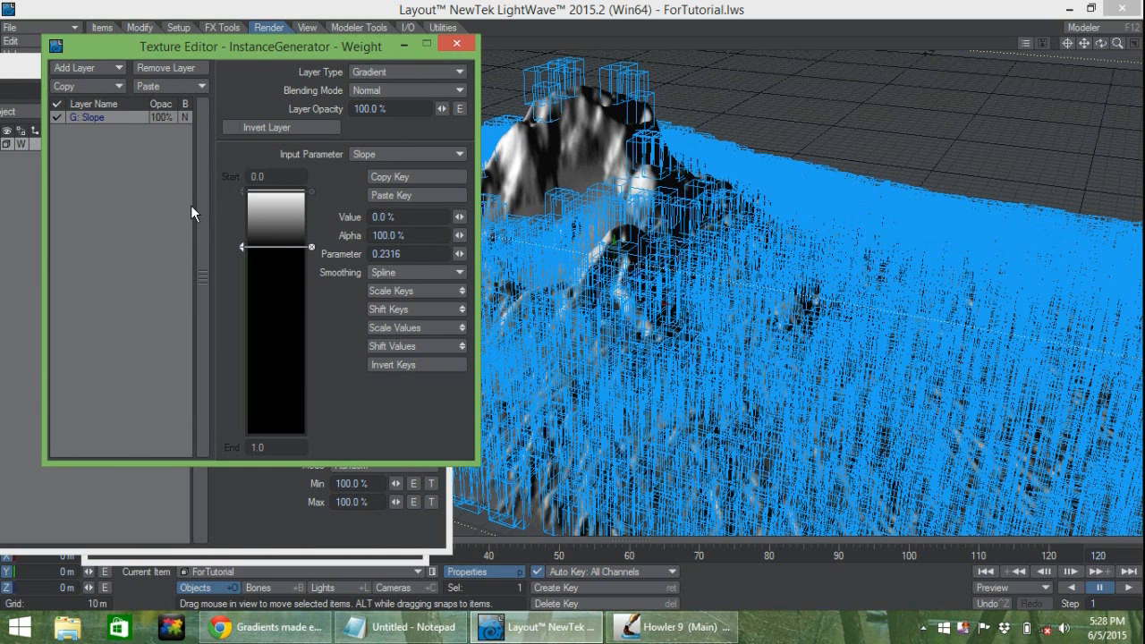
pyautogui.click(456, 45)
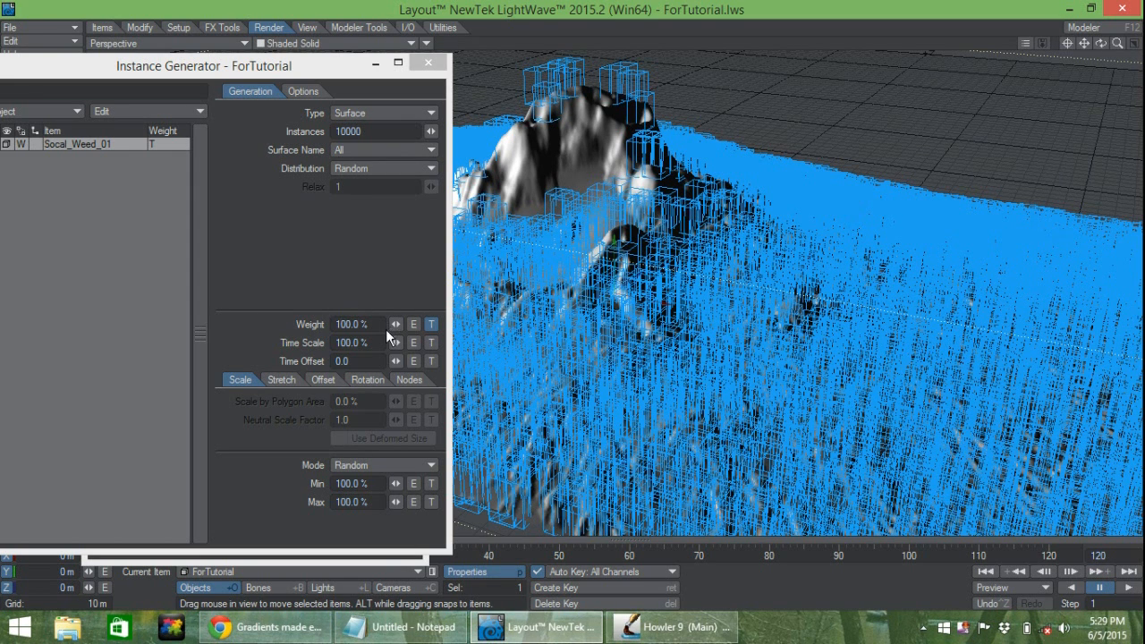
# Step: Try the Procedural Texture layer type for the instance weight texture
pyautogui.click(431, 324)
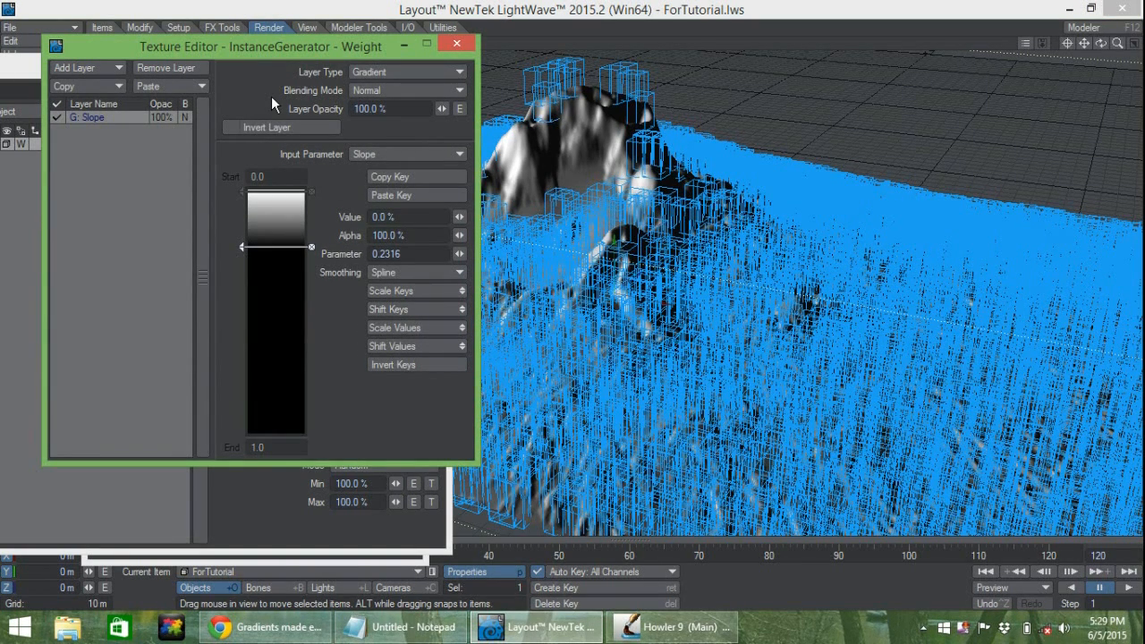
pyautogui.click(371, 72)
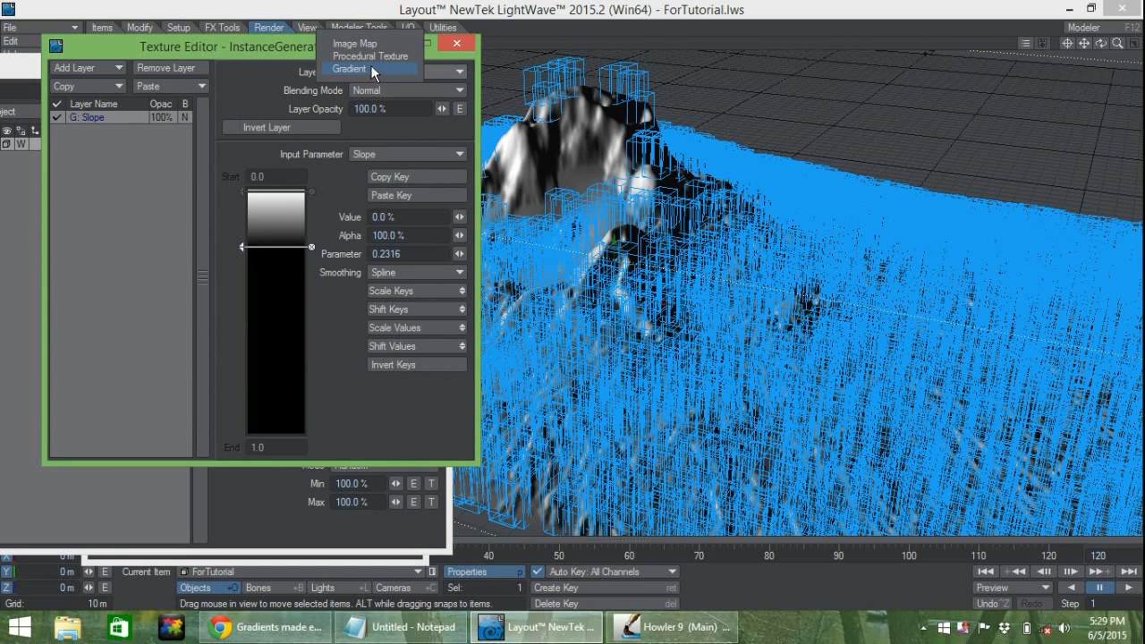
pyautogui.click(370, 57)
# Step: Change the instance weight layer to an Image Map with Planar projection
pyautogui.click(377, 74)
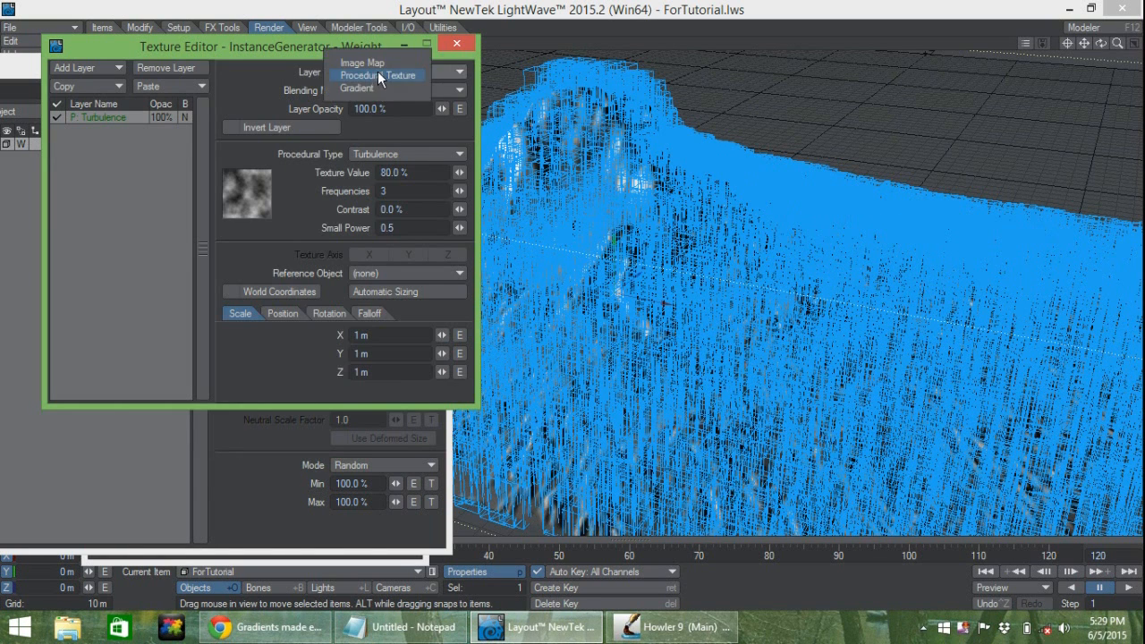
pyautogui.click(378, 59)
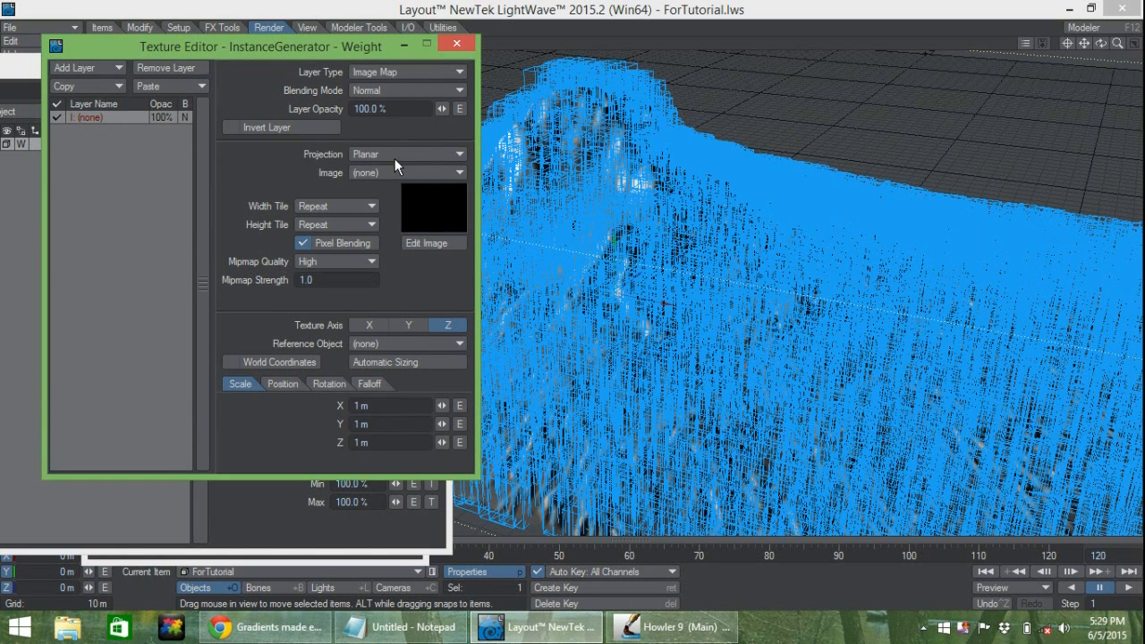
pyautogui.click(395, 157)
pyautogui.click(376, 159)
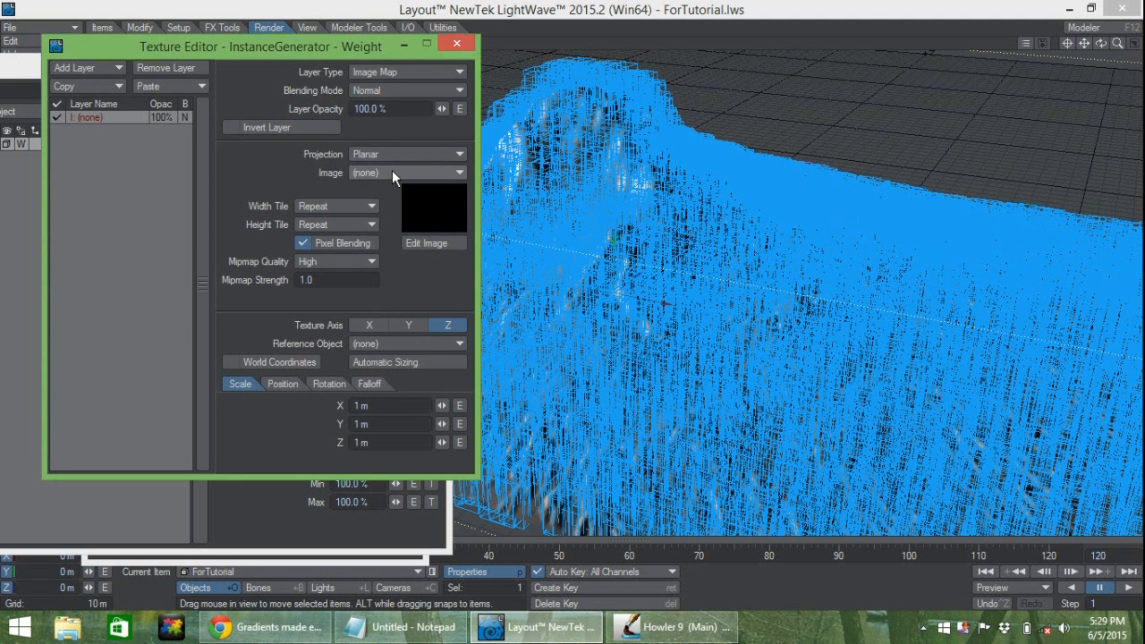
# Step: Use Grass_map.jpg as the weight image, projected along the Y axis and fitted to the terrain with automatic sizing
pyautogui.click(392, 173)
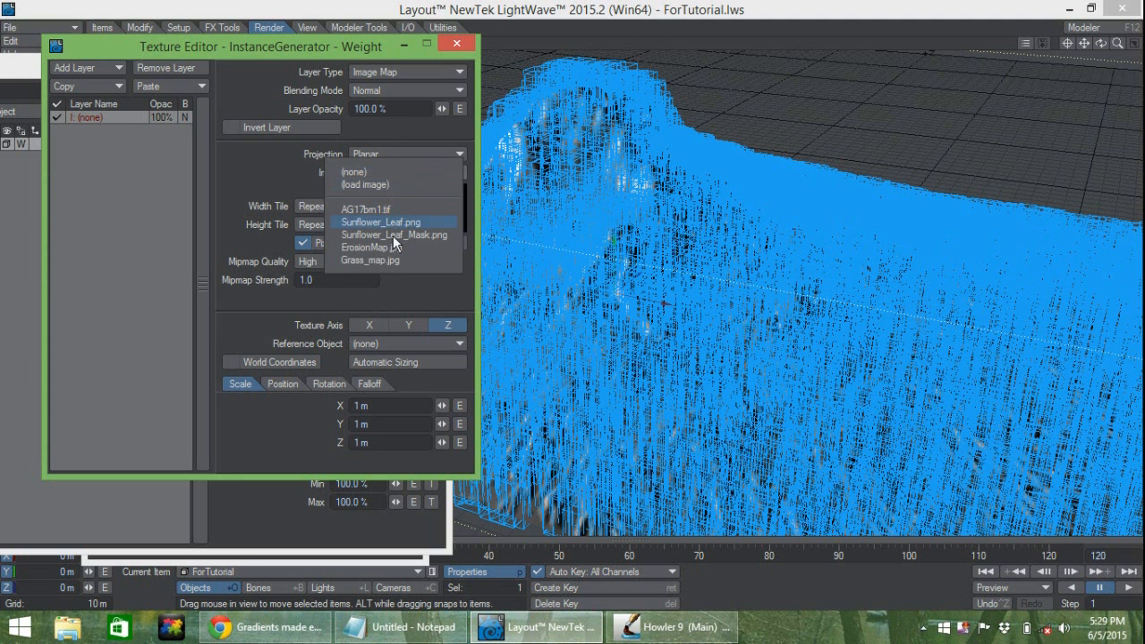
pyautogui.click(389, 259)
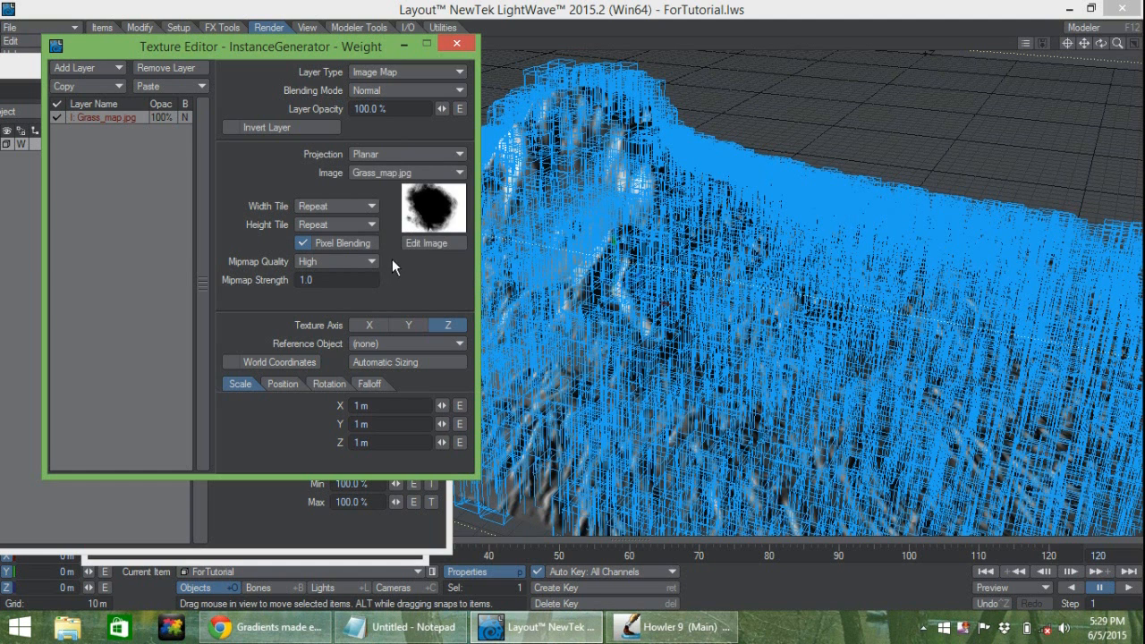
pyautogui.click(404, 328)
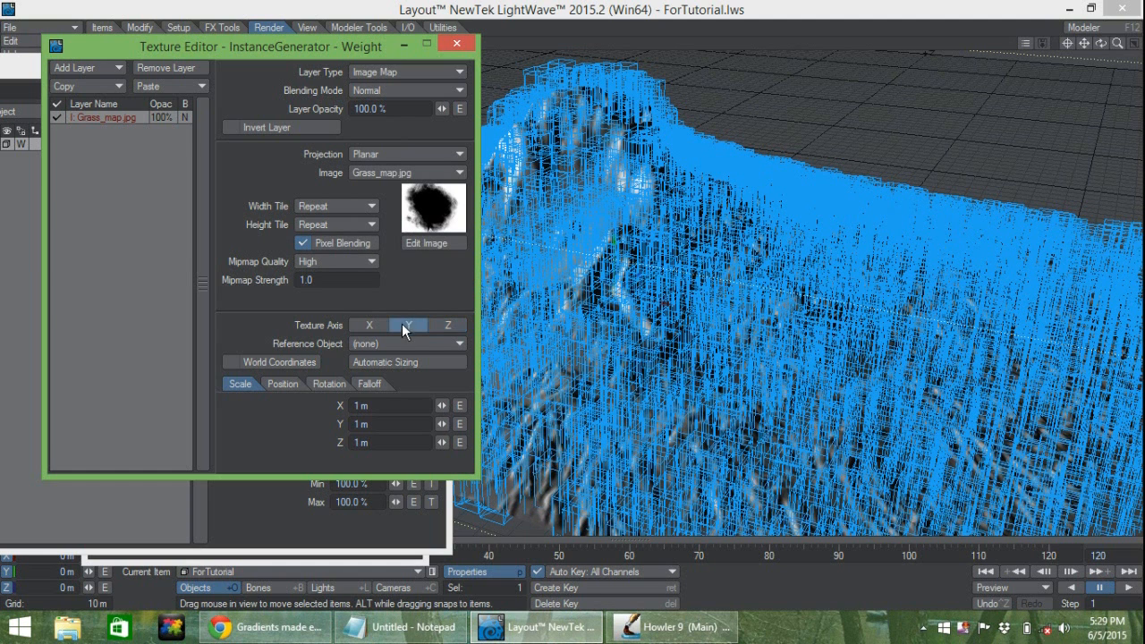
pyautogui.click(378, 365)
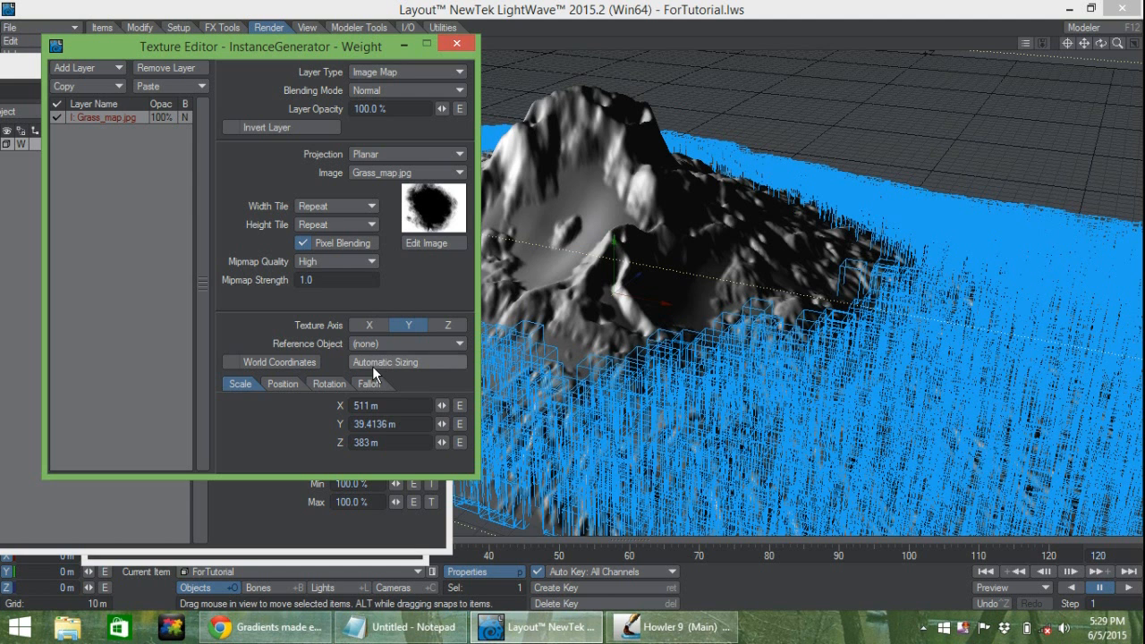
# Step: Replace the image of the weight layer with ErosionMap.jpg
pyautogui.moveTo(376, 45); pyautogui.dragTo(362, 163)
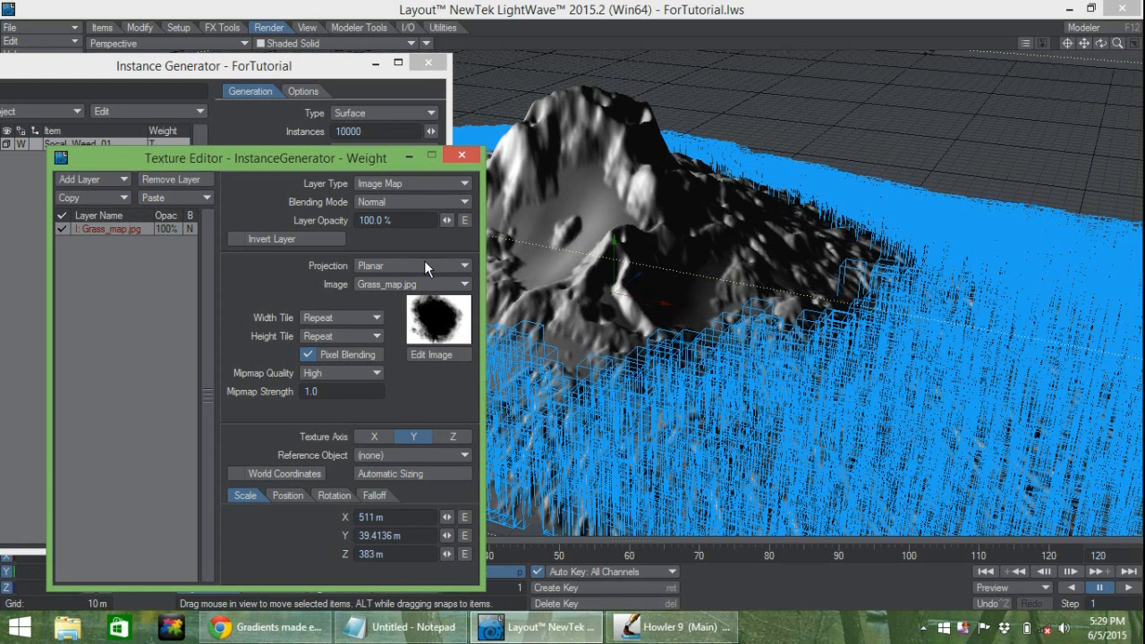
pyautogui.click(421, 284)
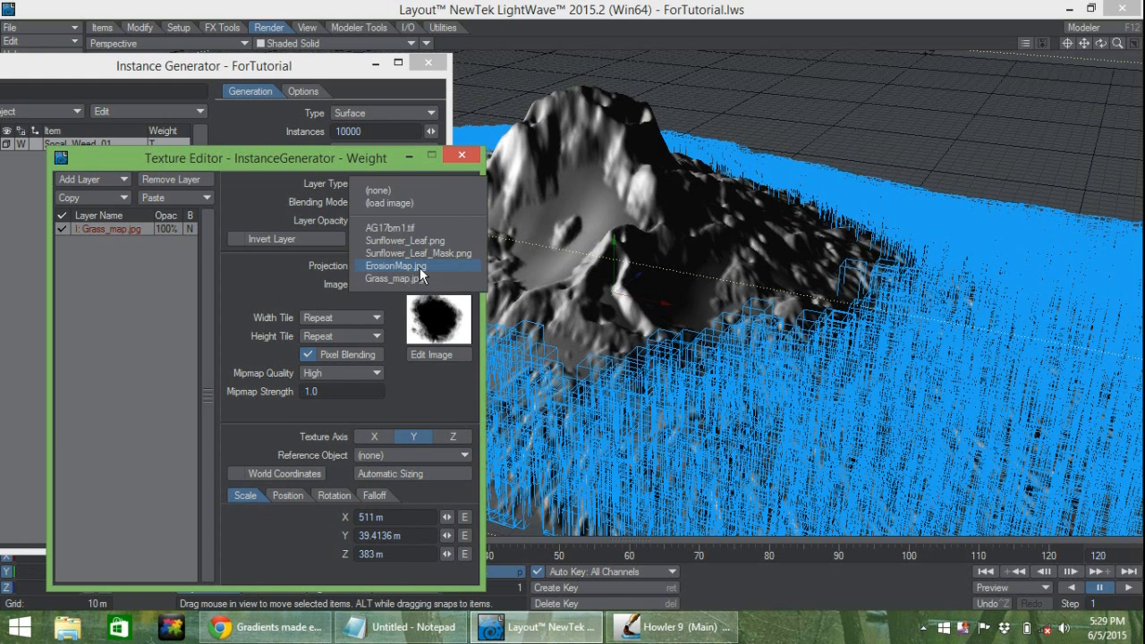
pyautogui.click(420, 267)
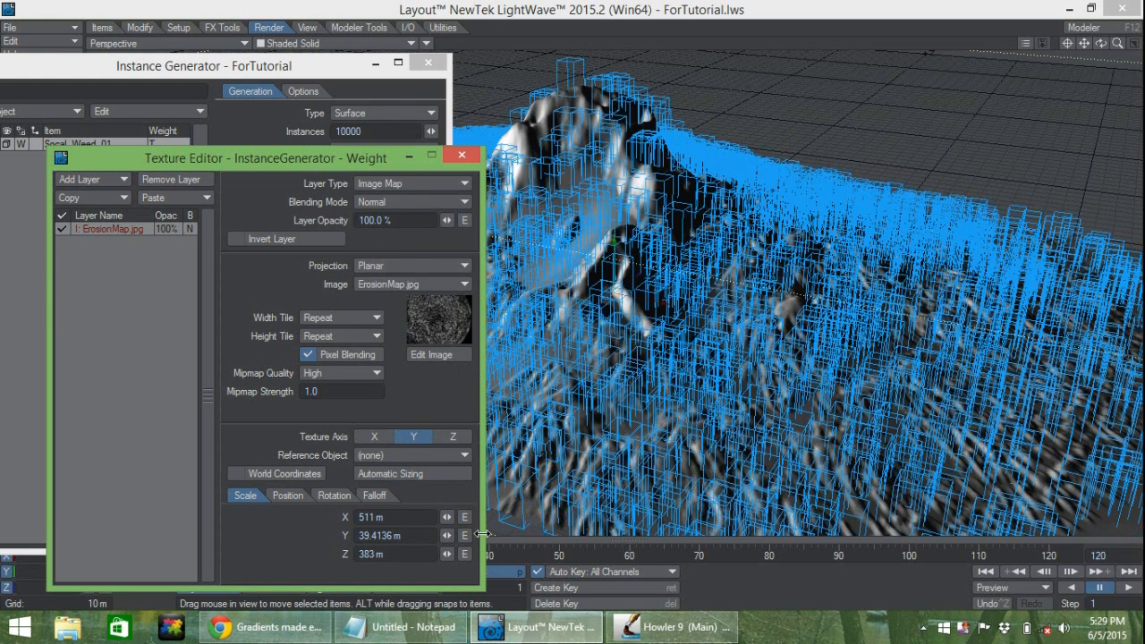
# Step: Switch to Howler to examine the source erosion map image, and return to Layout
pyautogui.click(649, 626)
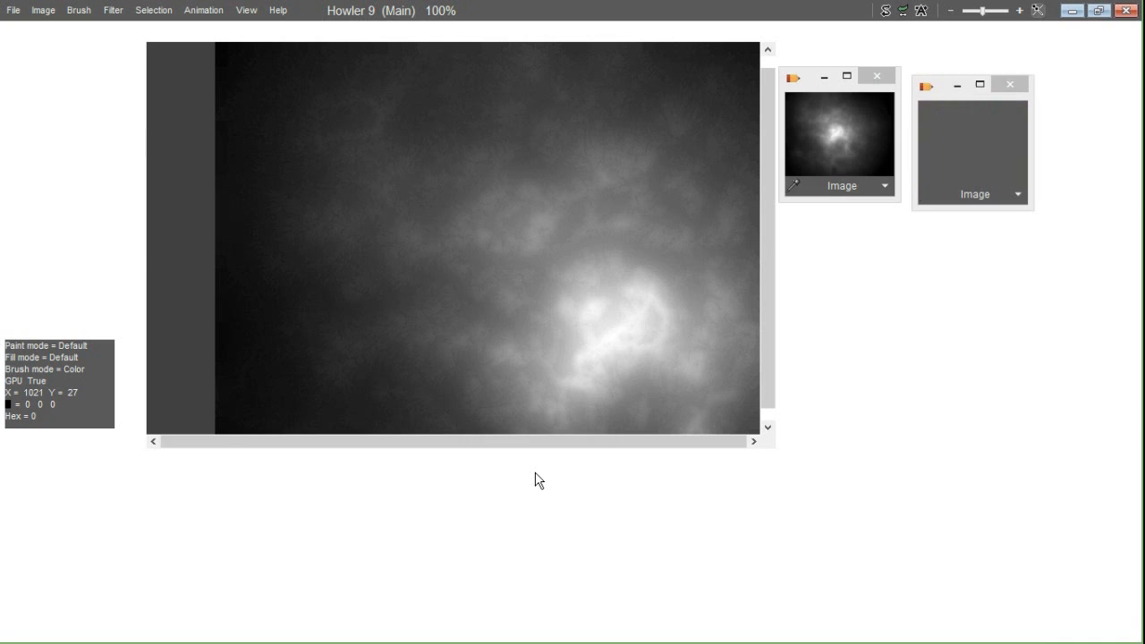
pyautogui.click(747, 174)
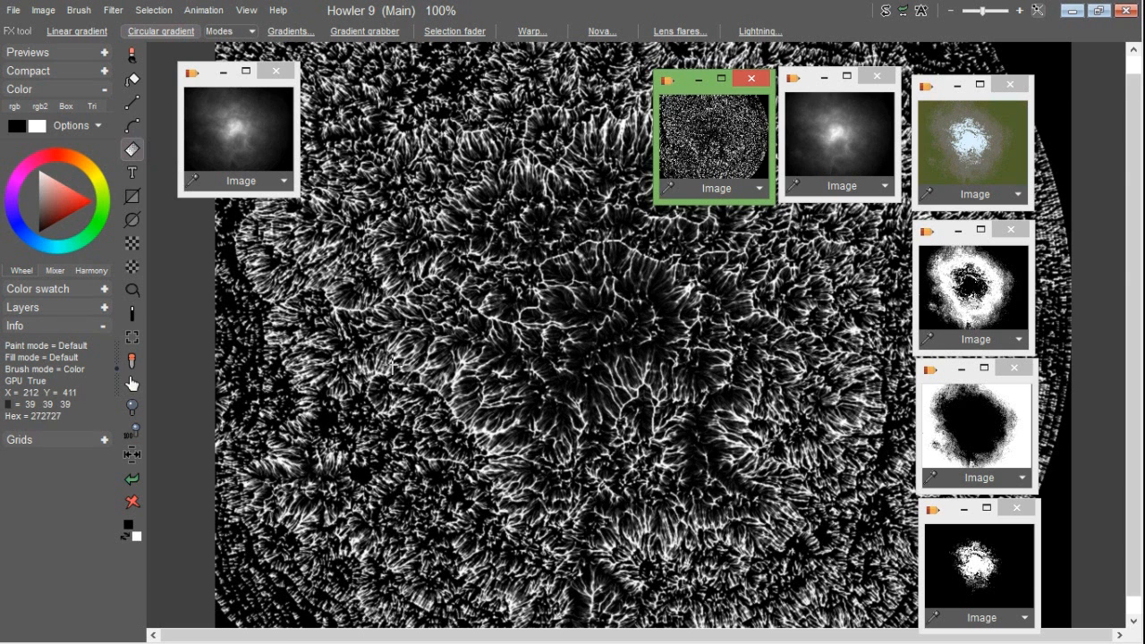
pyautogui.click(1070, 11)
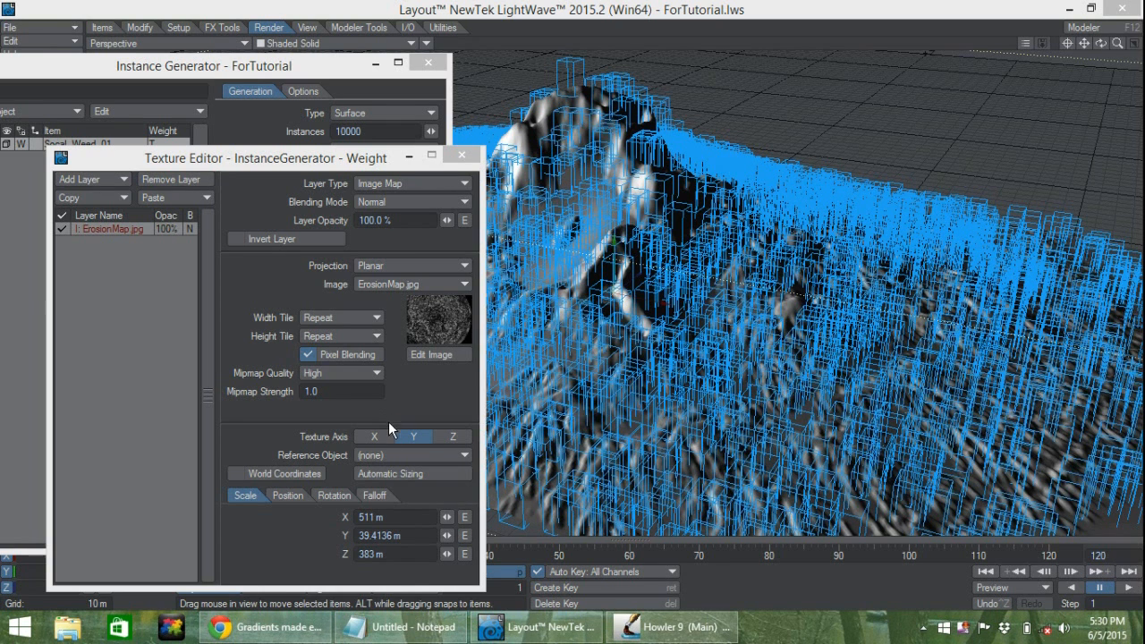
# Step: Close the weight texture and set the random instance scale to a minimum of 30% and a maximum of 50%
pyautogui.click(459, 156)
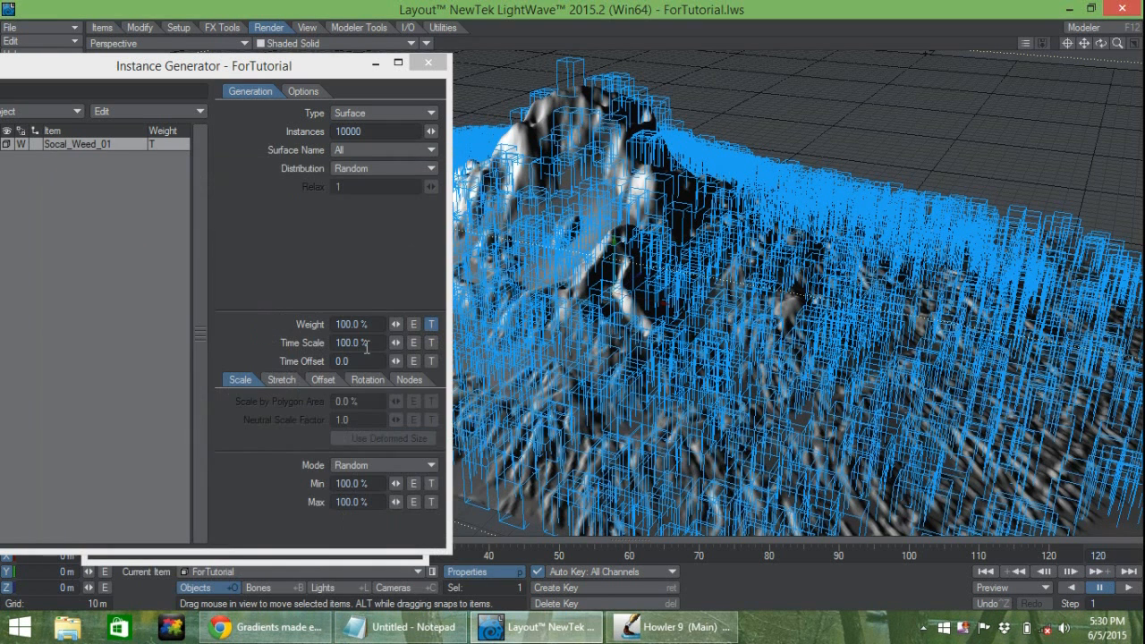
pyautogui.click(231, 382)
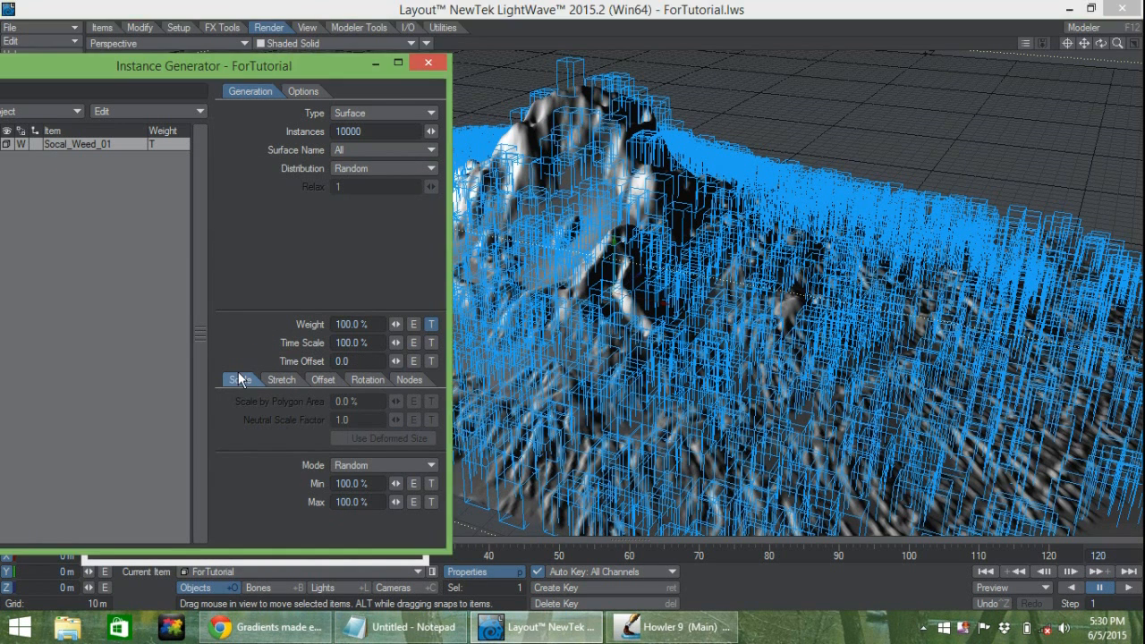
pyautogui.click(379, 484)
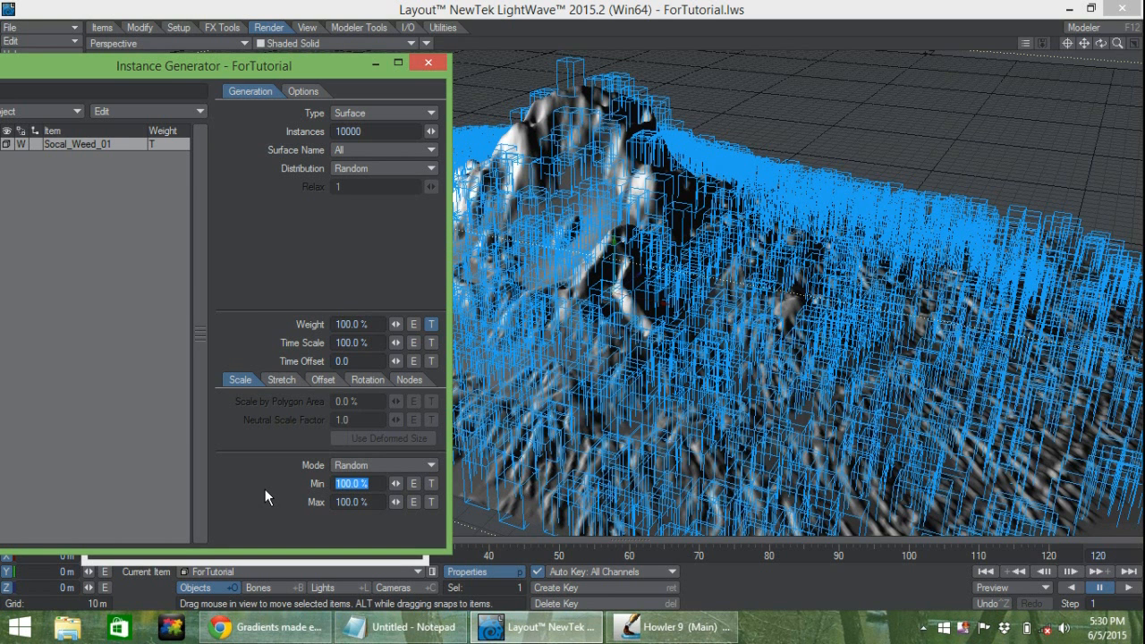
pyautogui.write('30')
pyautogui.press('Tab')
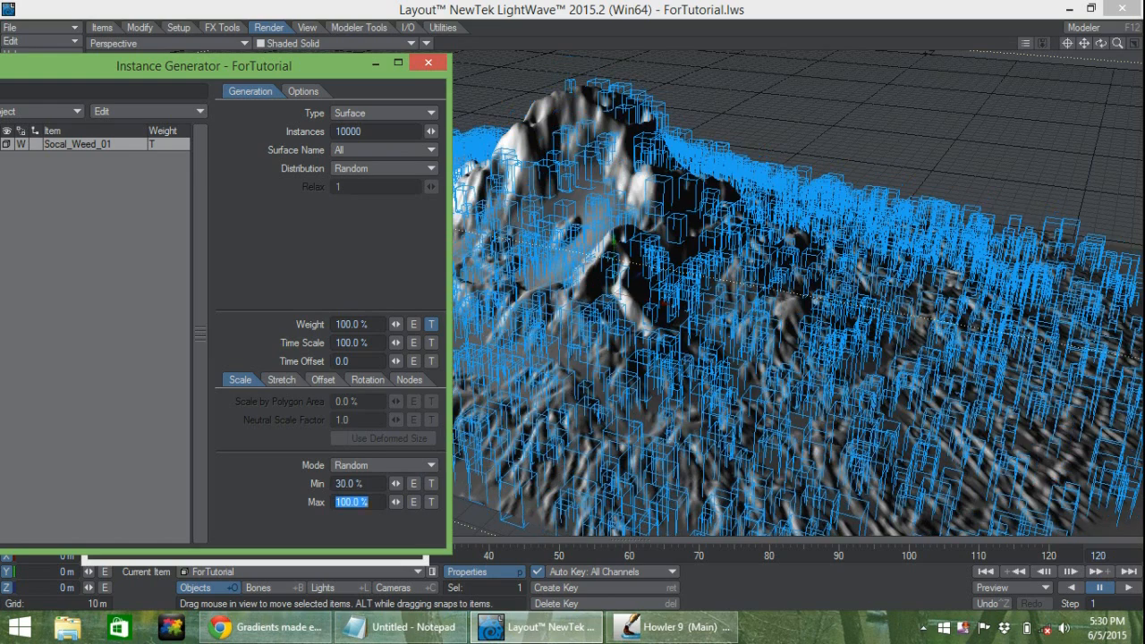
pyautogui.write('50')
pyautogui.press('Tab')
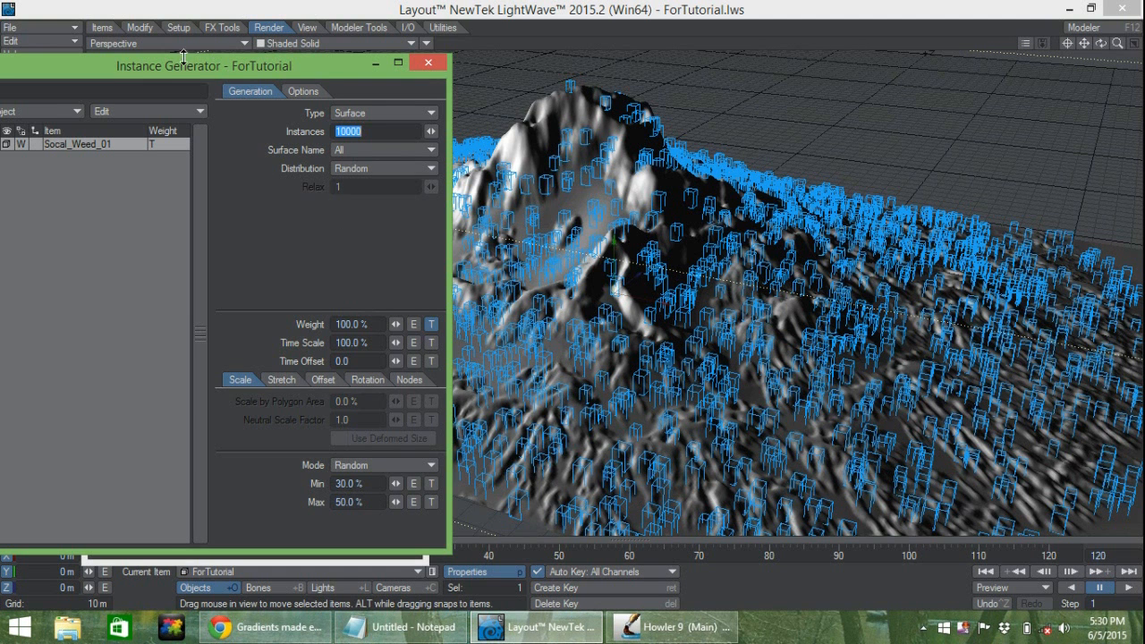
# Step: Display the Socal_Weed_01 instances as Textured Shaded Solid instead of bounding boxes
pyautogui.moveTo(175, 69); pyautogui.dragTo(287, 76)
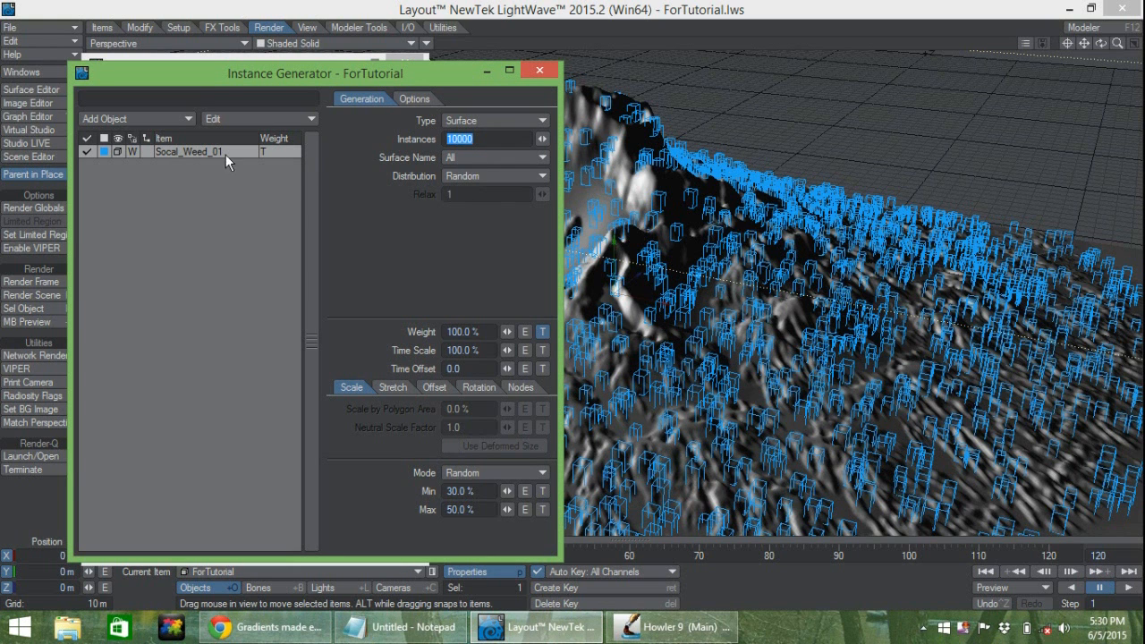
pyautogui.click(122, 141)
pyautogui.click(148, 82)
pyautogui.click(118, 140)
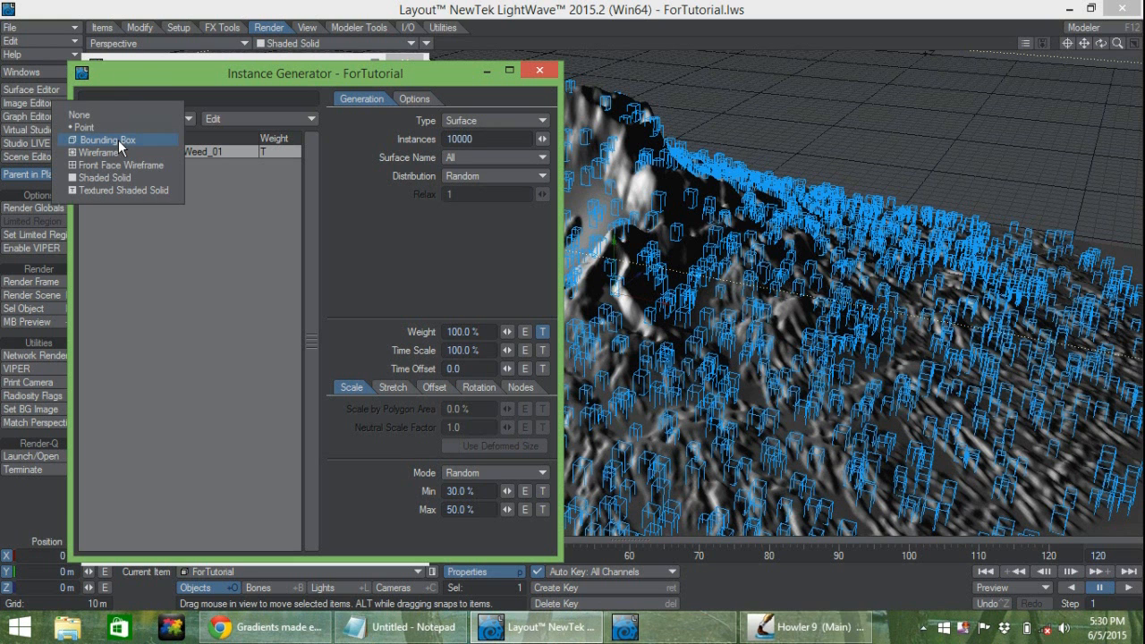
pyautogui.click(112, 190)
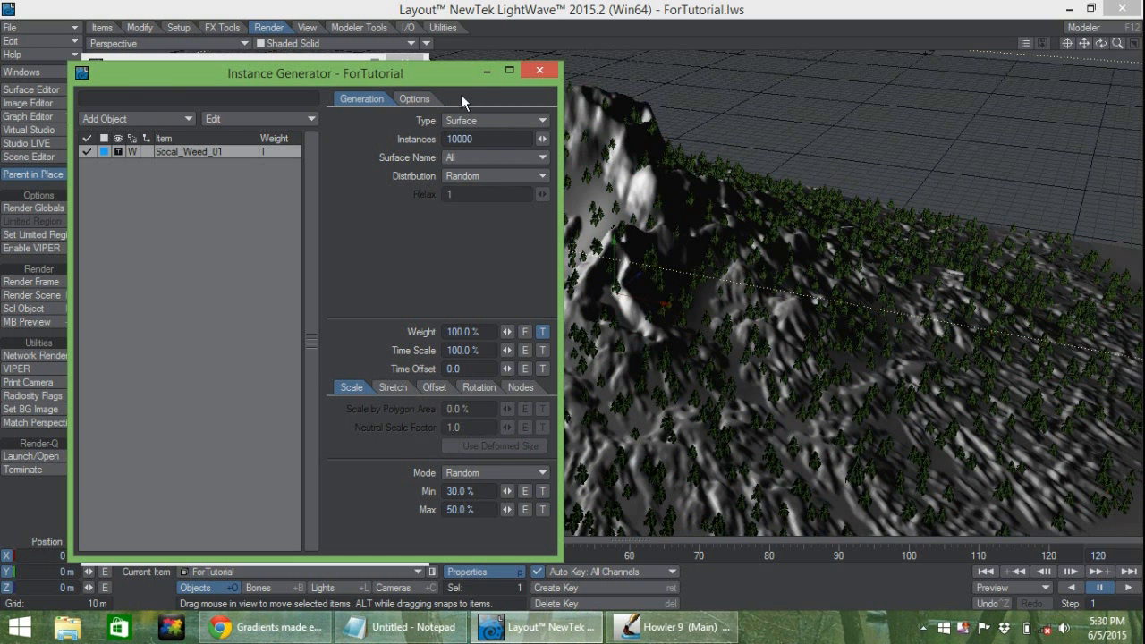
# Step: Set the number of weed instances to 100000
pyautogui.moveTo(461, 75); pyautogui.dragTo(343, 102)
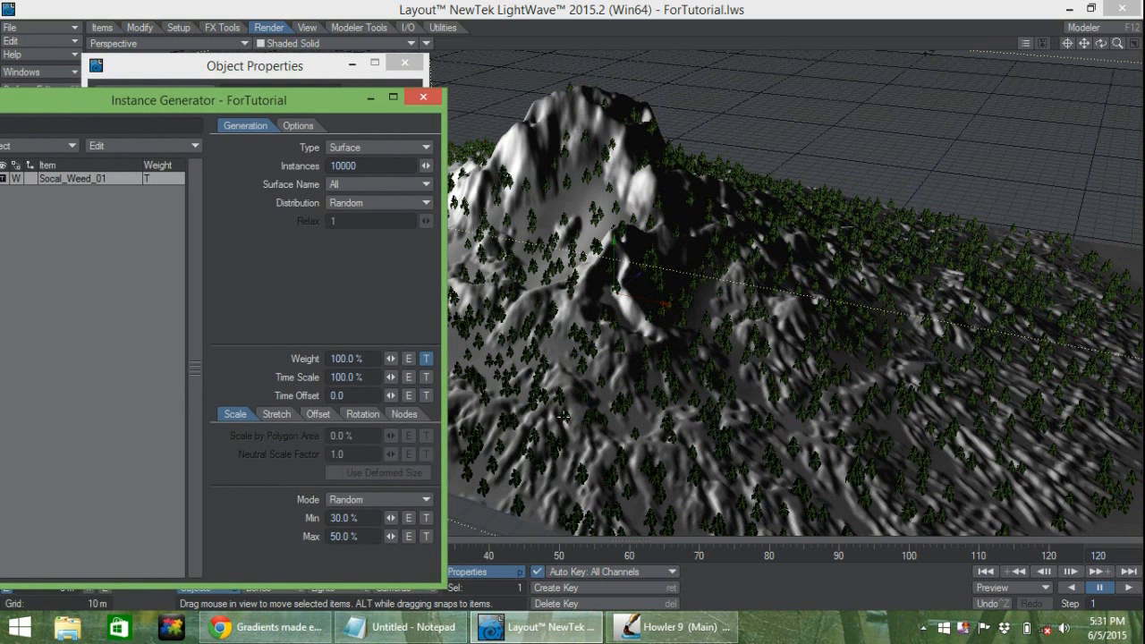
pyautogui.click(383, 167)
pyautogui.write('0')
pyautogui.press('Tab')
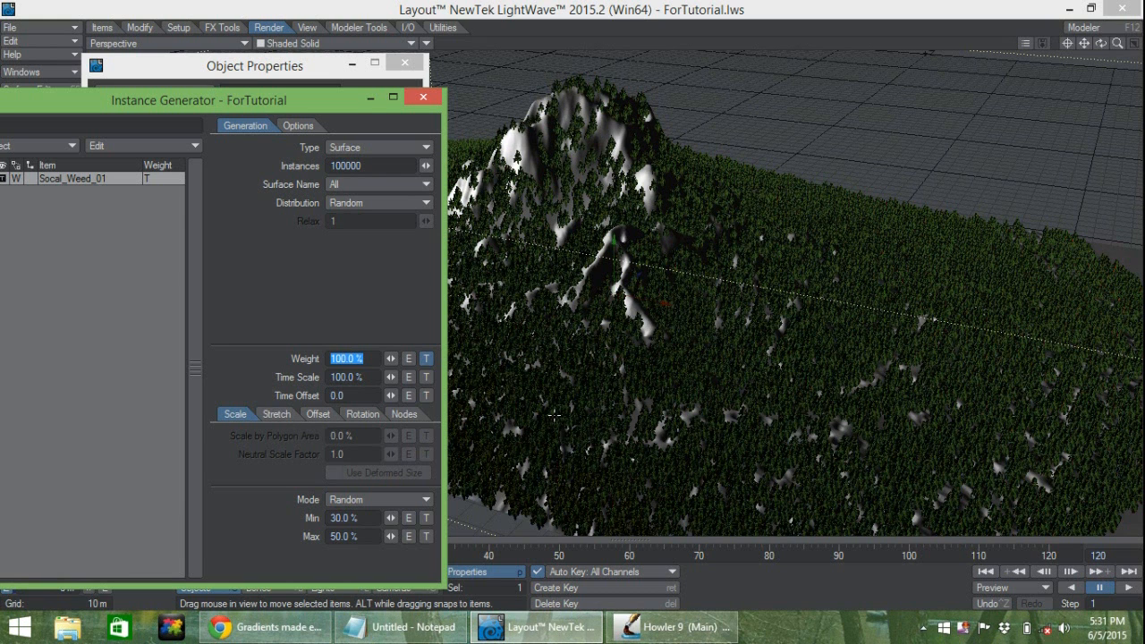
# Step: Reduce the viewport display preview of the Socal_Weed_01 instances to 10%
pyautogui.click(1101, 43)
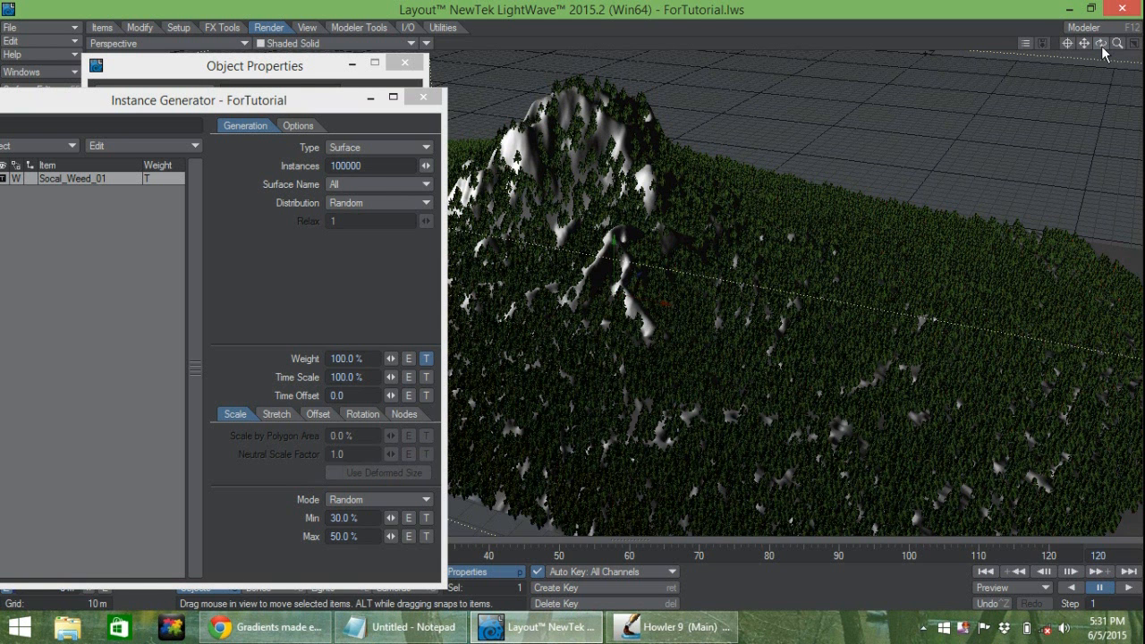
pyautogui.click(381, 167)
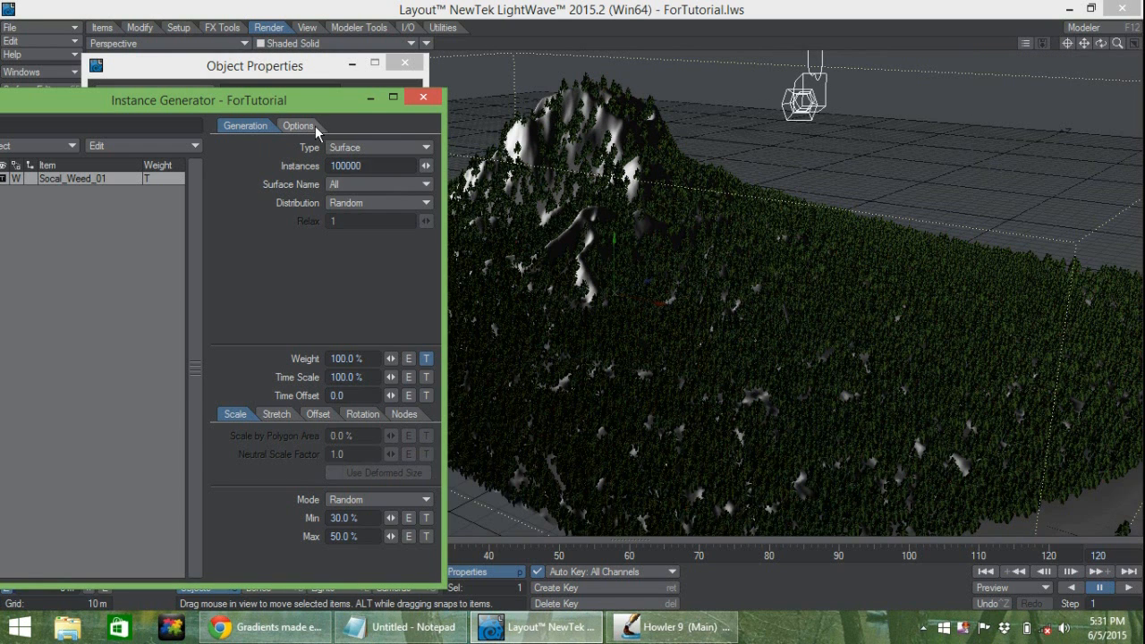
pyautogui.click(313, 126)
pyautogui.click(375, 147)
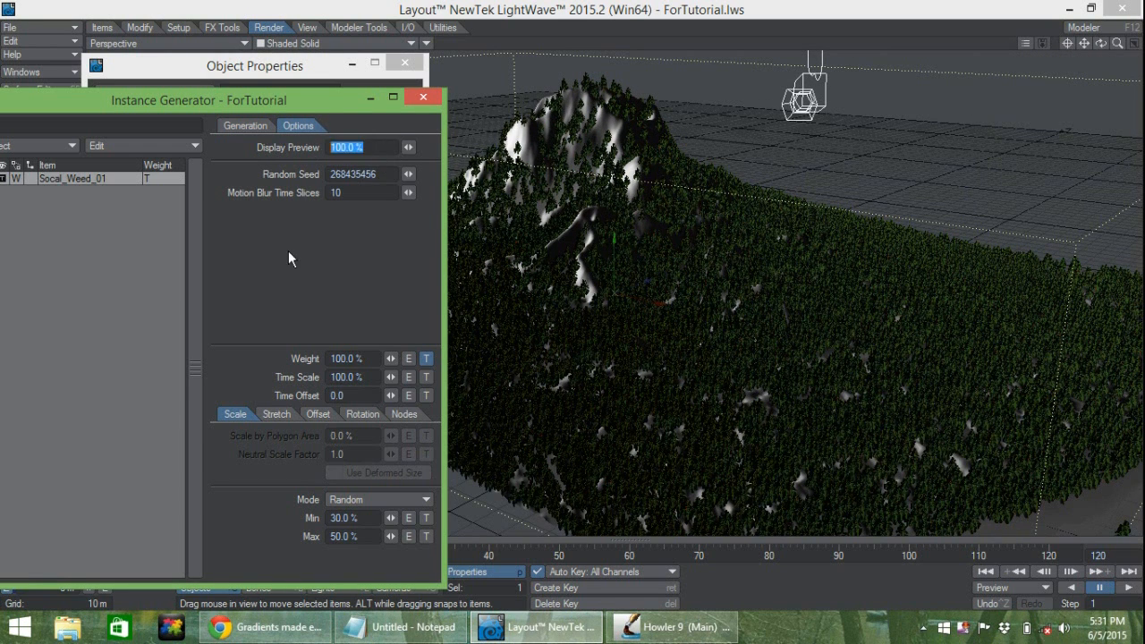
pyautogui.write('10')
pyautogui.press('Tab')
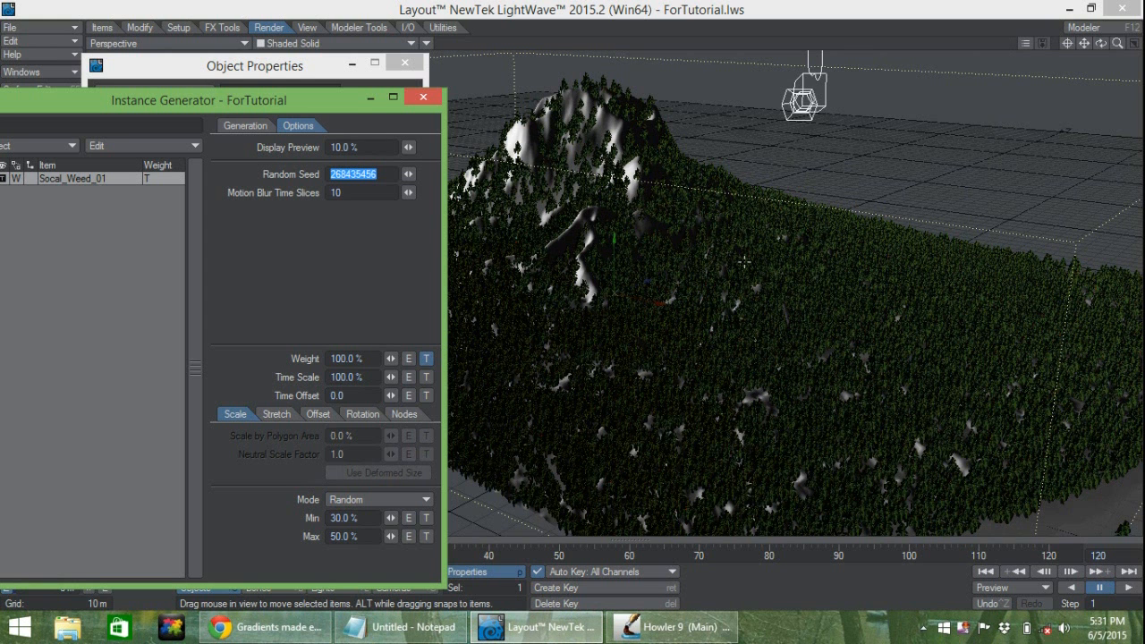
pyautogui.click(1101, 44)
pyautogui.moveTo(1101, 43)
pyautogui.mouseDown()
pyautogui.moveTo(1042, 23)
pyautogui.moveTo(975, 20)
pyautogui.moveTo(1103, 34)
pyautogui.moveTo(1118, 64)
pyautogui.moveTo(1100, 43)
pyautogui.moveTo(1117, 40)
pyautogui.moveTo(1117, 52)
pyautogui.mouseUp()
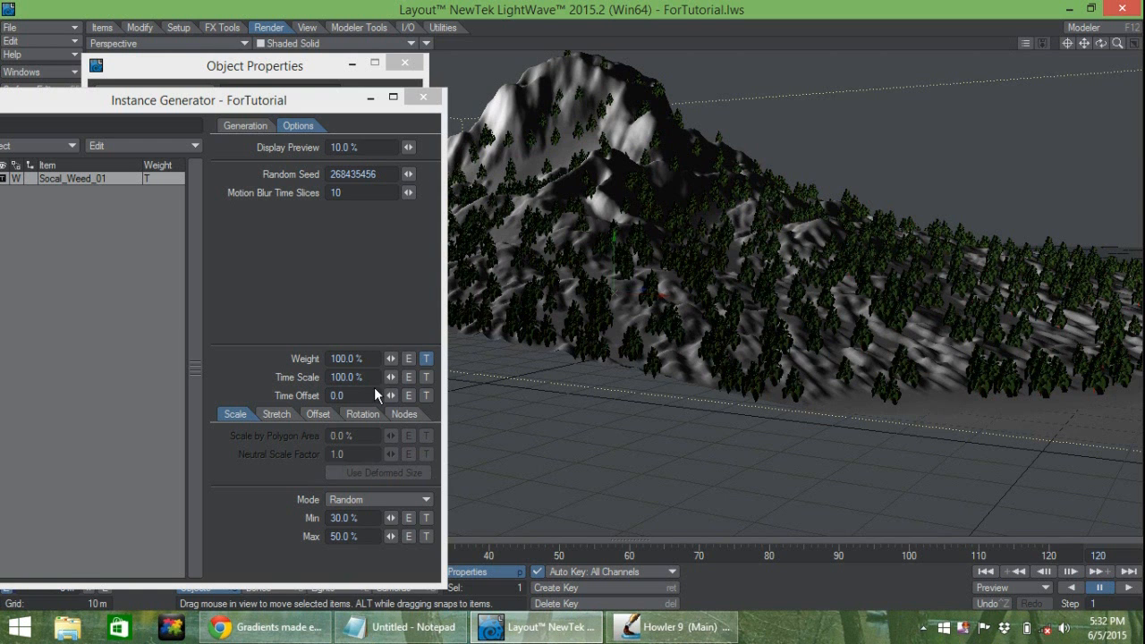
# Step: Close the Instance Generator settings and reposition the Object Properties window so its instancer list is fully in view
pyautogui.moveTo(222, 102); pyautogui.dragTo(278, 112)
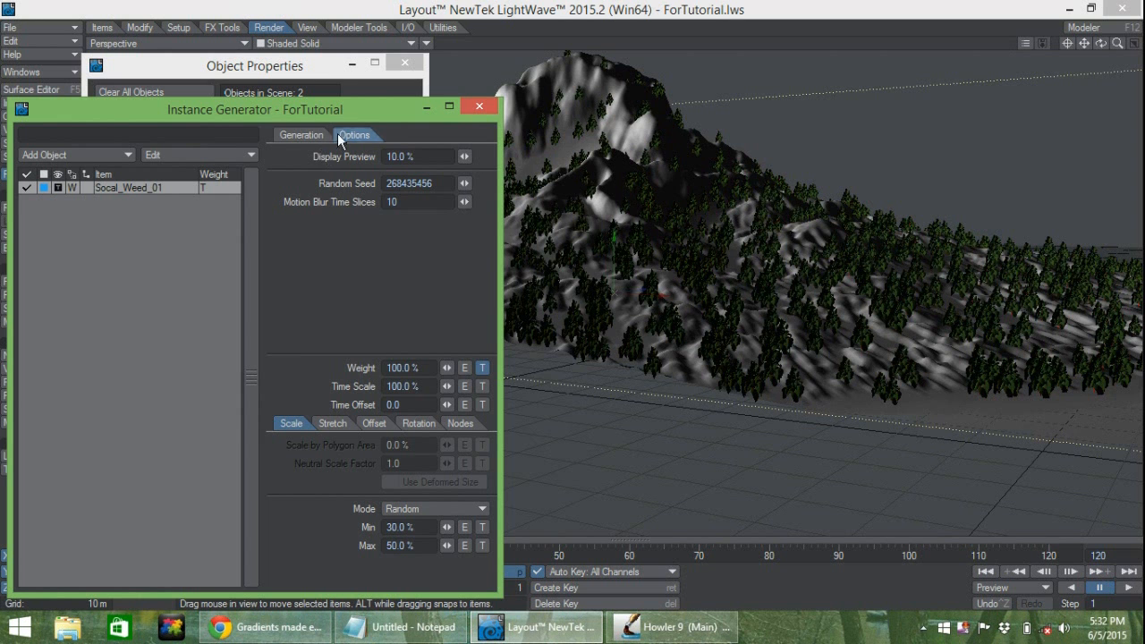
pyautogui.click(479, 107)
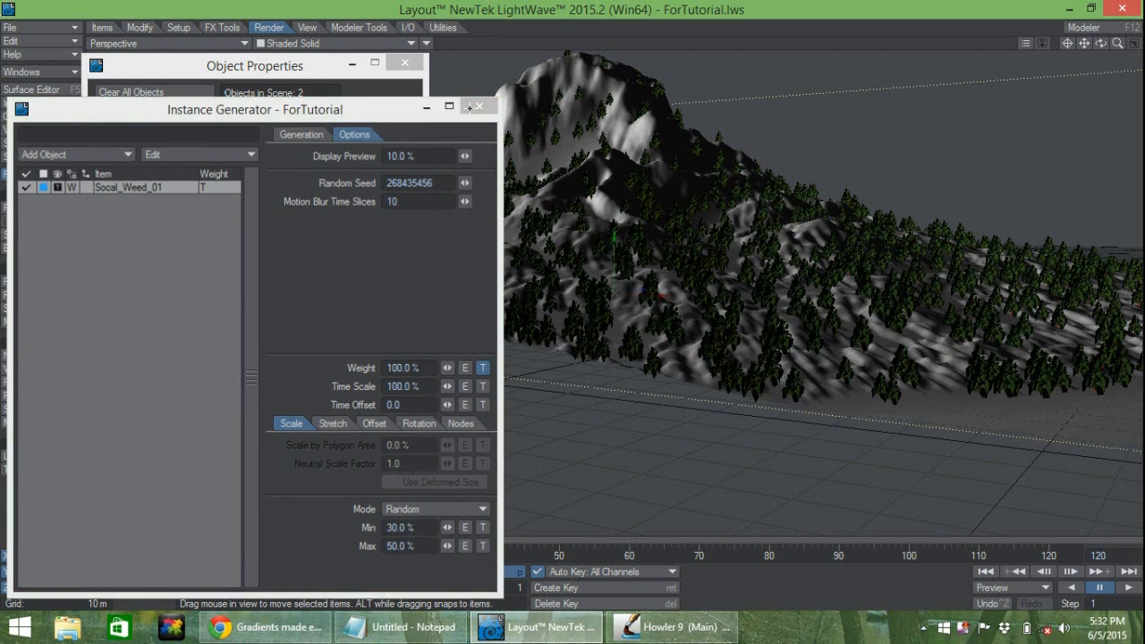
pyautogui.moveTo(297, 64)
pyautogui.mouseDown()
pyautogui.moveTo(416, 93)
pyautogui.moveTo(409, 81)
pyautogui.moveTo(310, 71)
pyautogui.mouseUp()
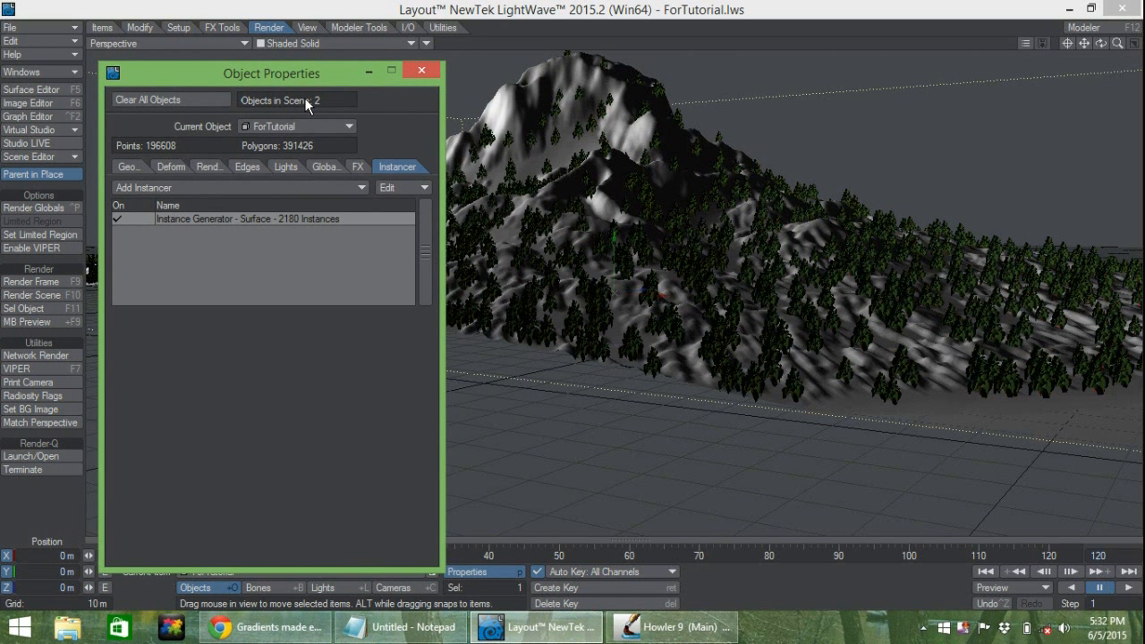
pyautogui.moveTo(185, 79); pyautogui.dragTo(229, 80)
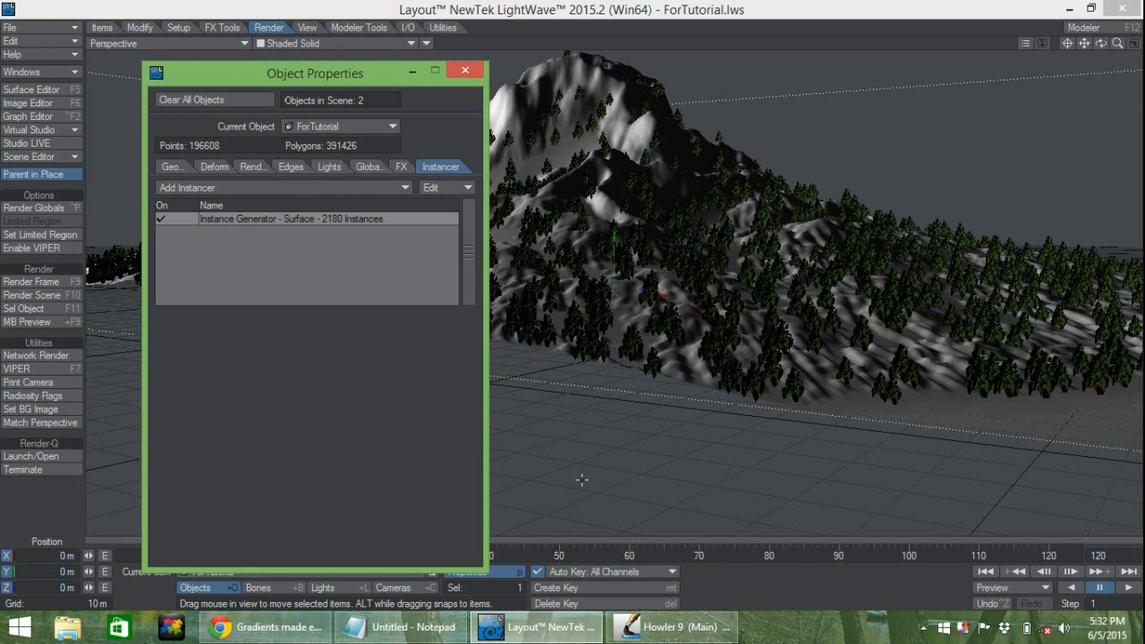
pyautogui.rightClick(964, 626)
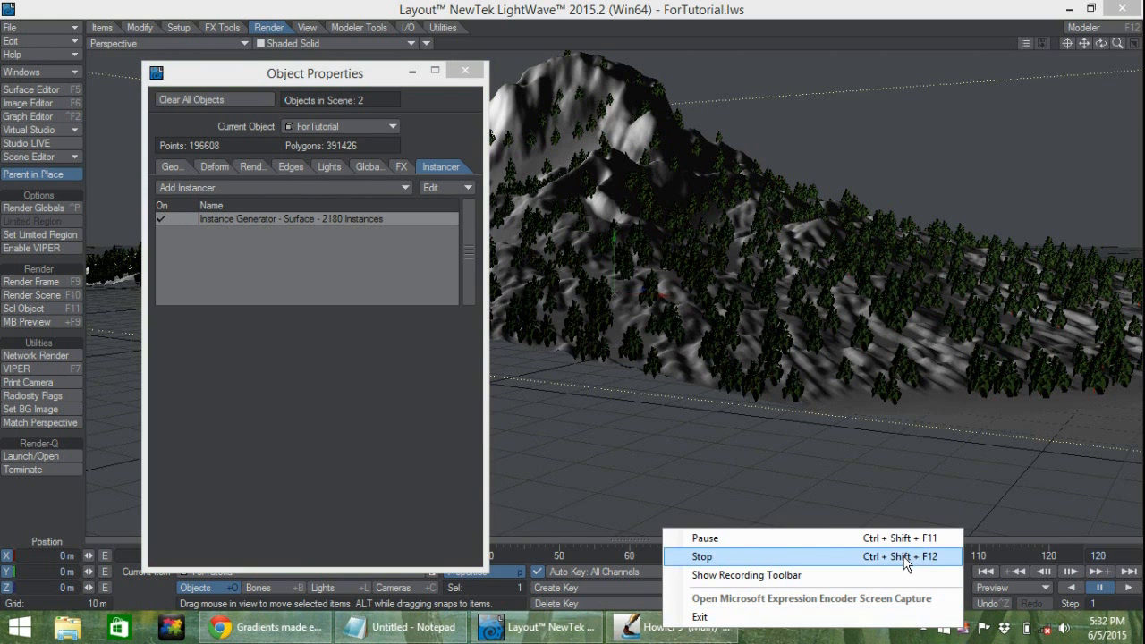
pyautogui.click(871, 556)
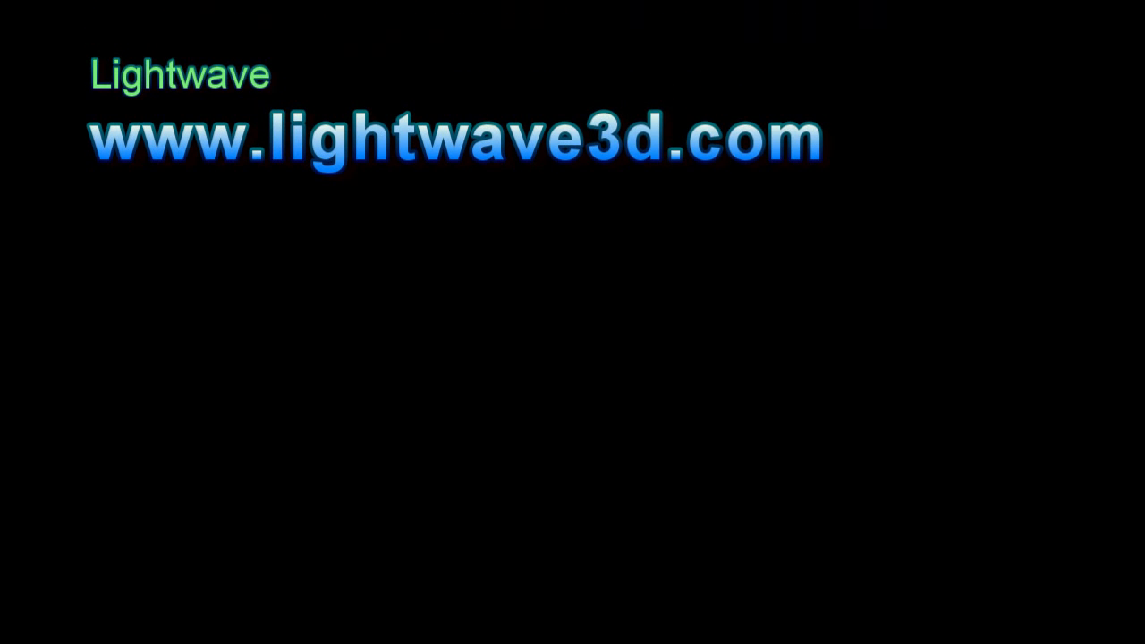